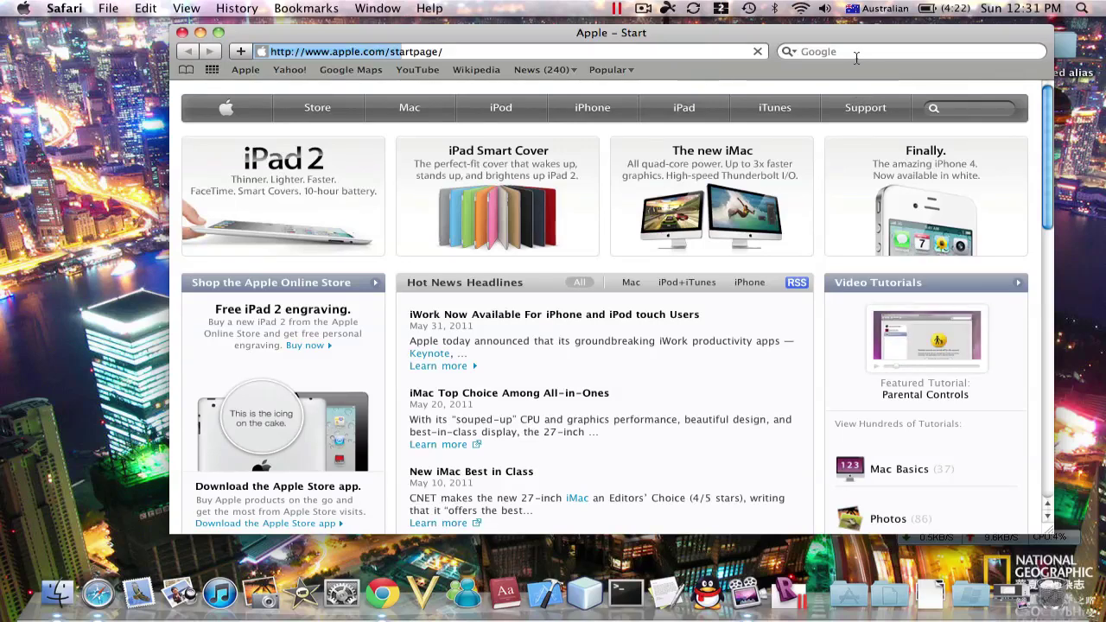
# Step: Search Google for 'revit 2012 sdk download' and open the Autodesk Developer Center result
pyautogui.click(854, 51)
pyautogui.write('revit')
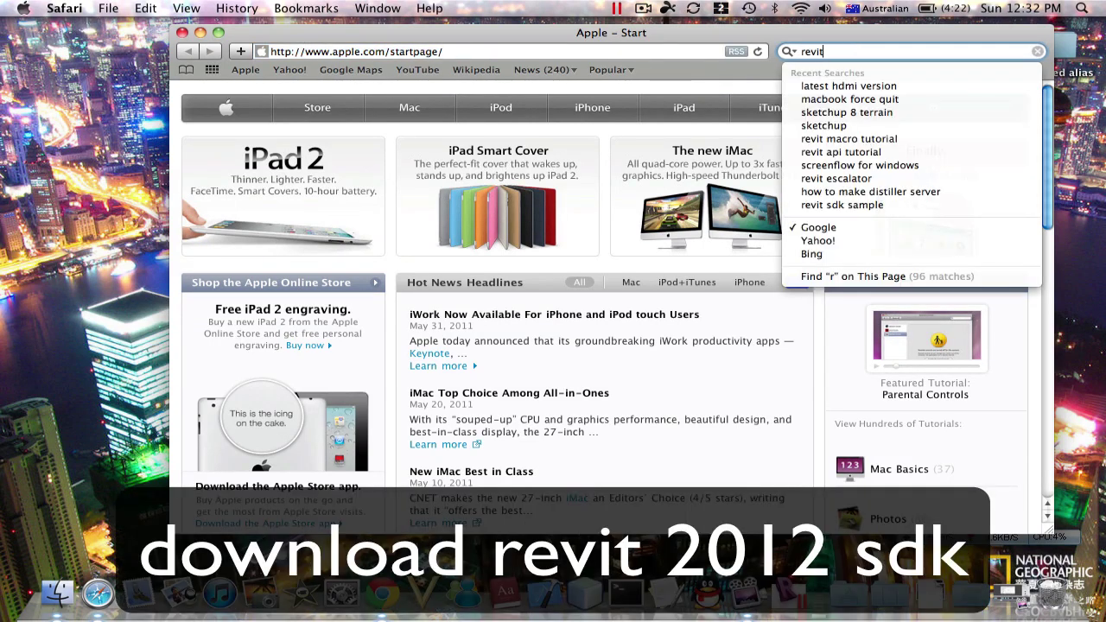
pyautogui.write(' 2012')
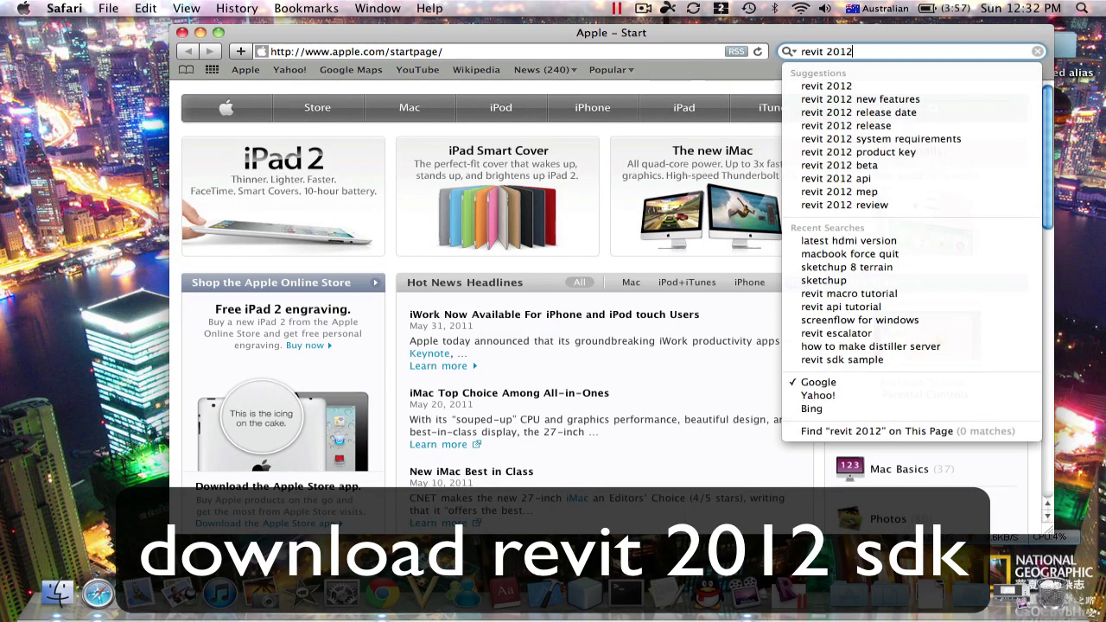
pyautogui.write(' sdk download')
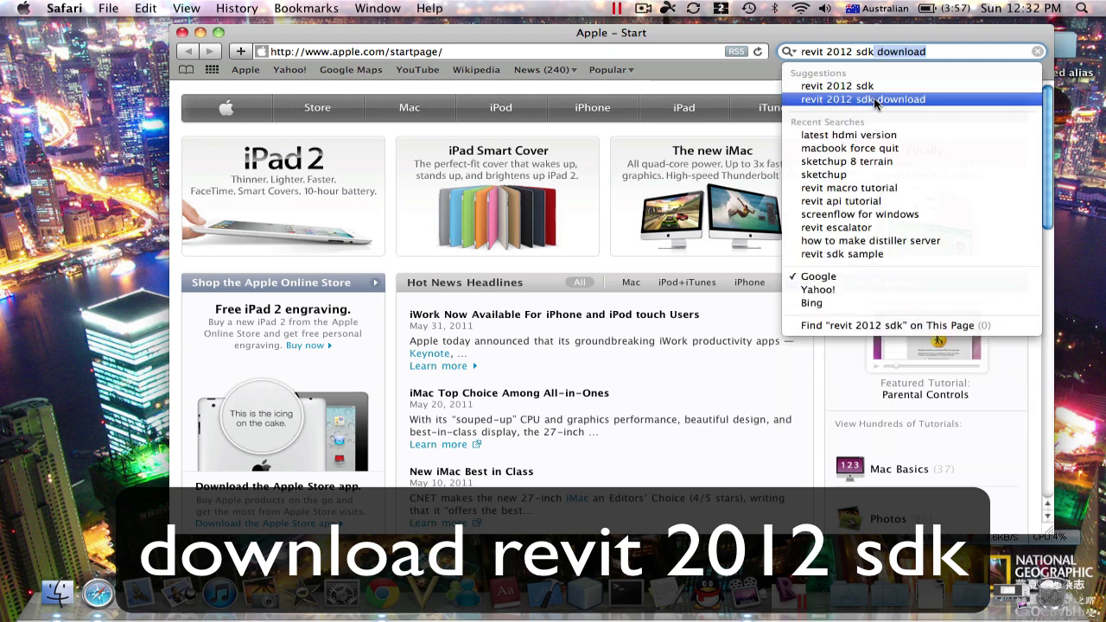
pyautogui.click(876, 100)
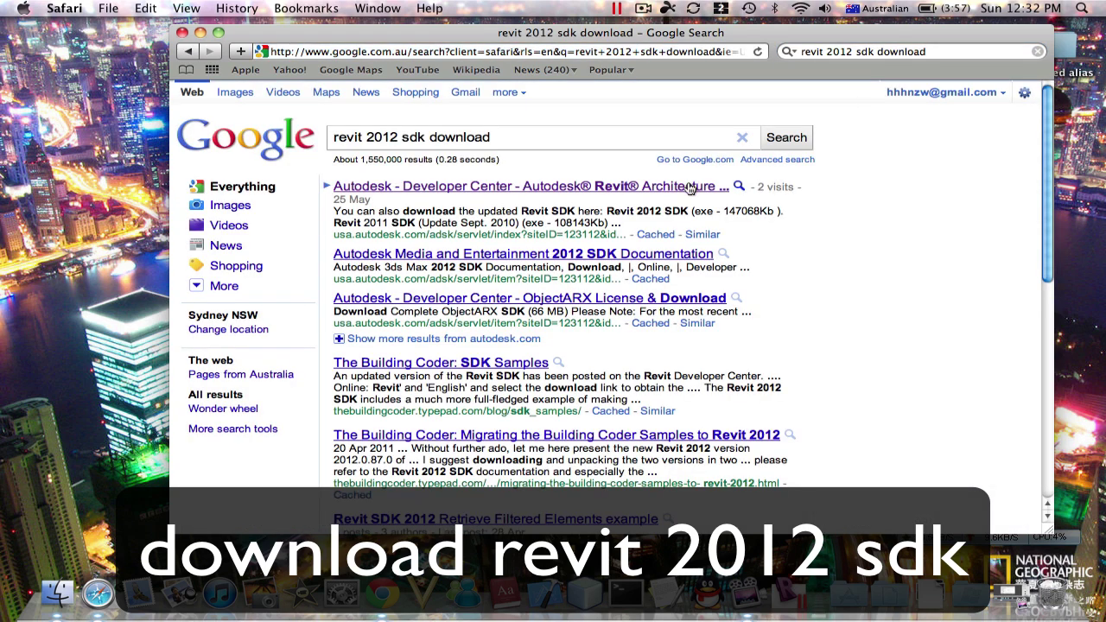
pyautogui.click(689, 189)
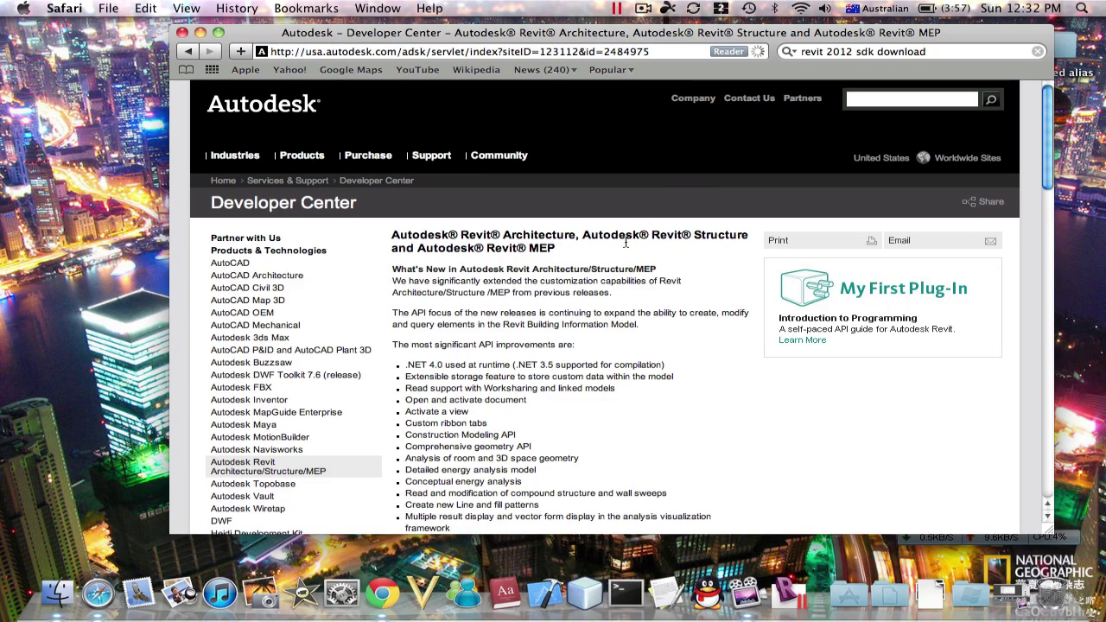
# Step: Download revit2012sdk.exe (144 MB) from the Revit 2012 SDK link on the Developer Center page
pyautogui.scroll(-5, 625, 243)
pyautogui.scroll(-2, 626, 243)
pyautogui.scroll(-3, 626, 245)
pyautogui.scroll(-5, 628, 245)
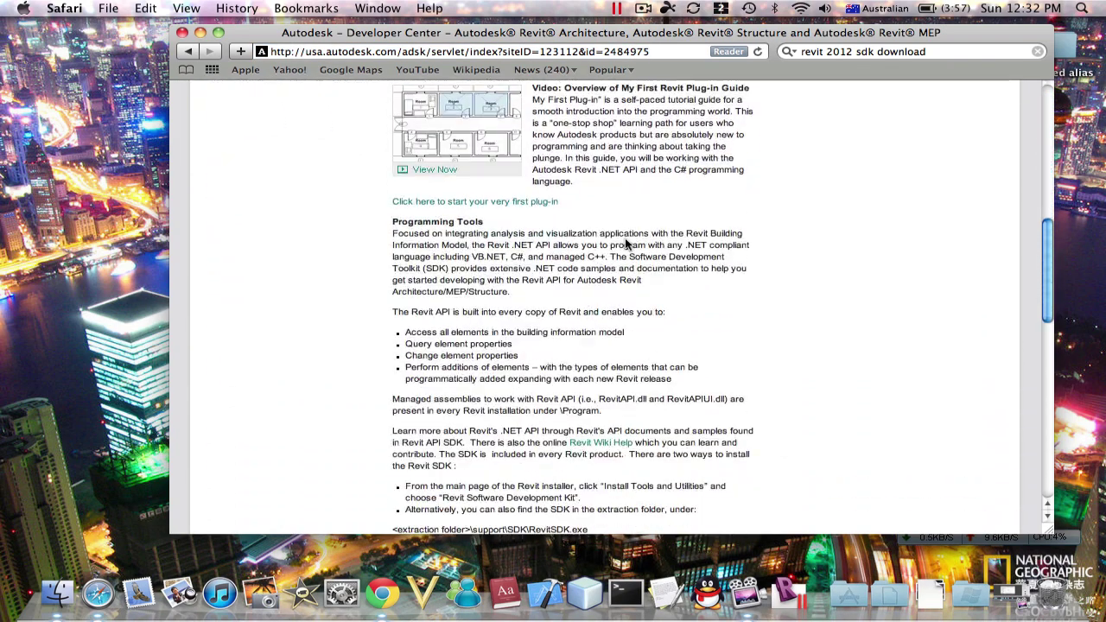
pyautogui.scroll(-5, 625, 244)
pyautogui.scroll(-2, 630, 247)
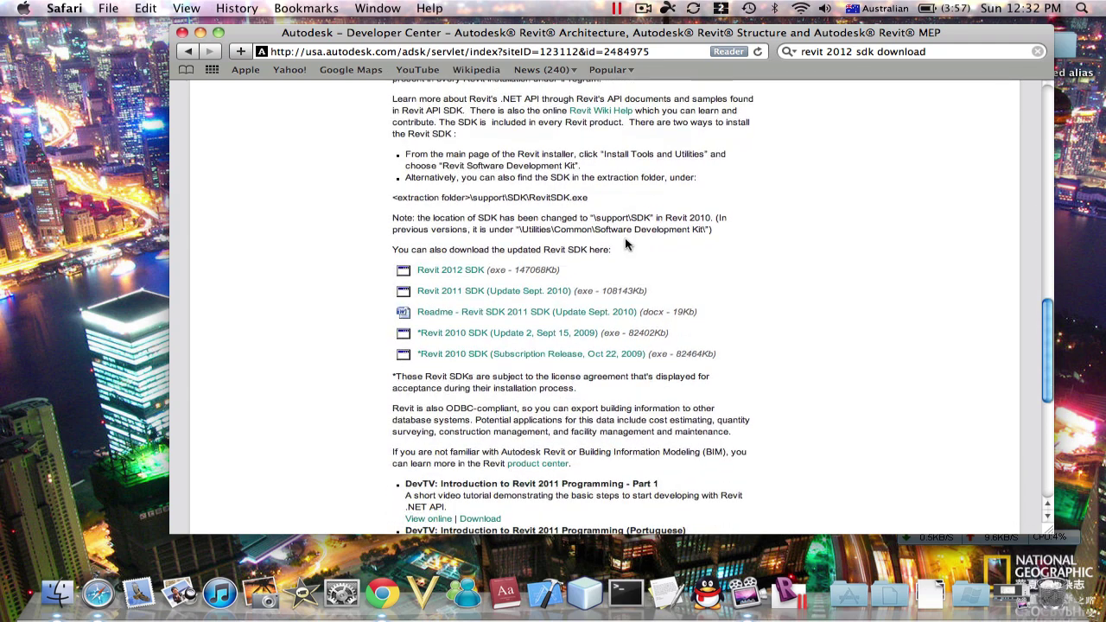
pyautogui.click(467, 273)
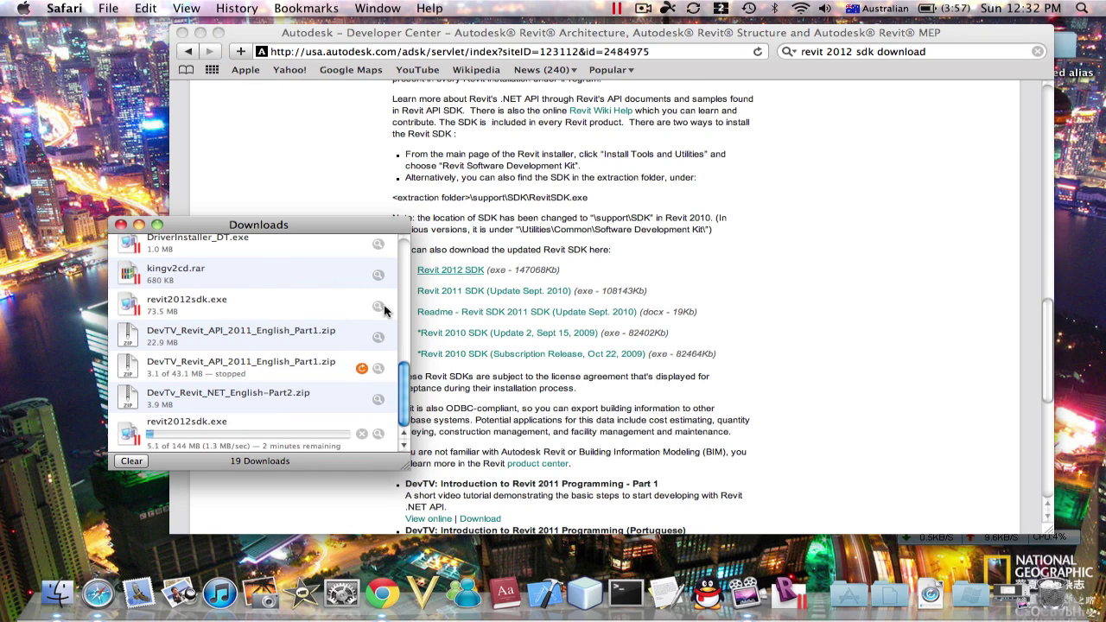
pyautogui.click(970, 595)
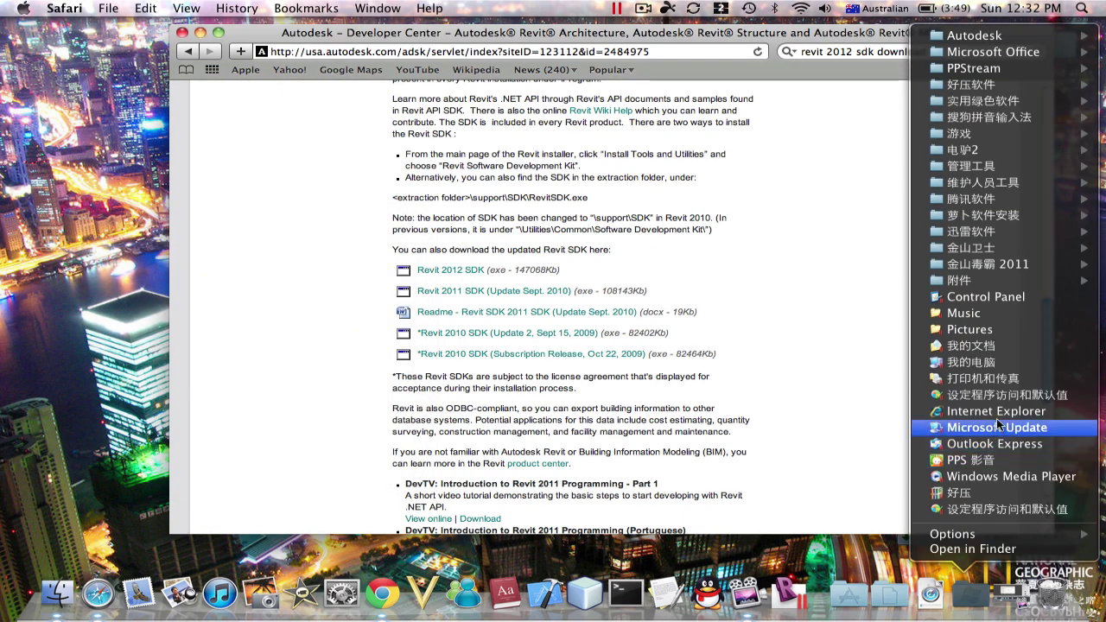
# Step: Open VSTA Samples Readme.doc from D:\Program Files\Revit 2012 SDK\VSTA Samples in Word
pyautogui.click(1009, 363)
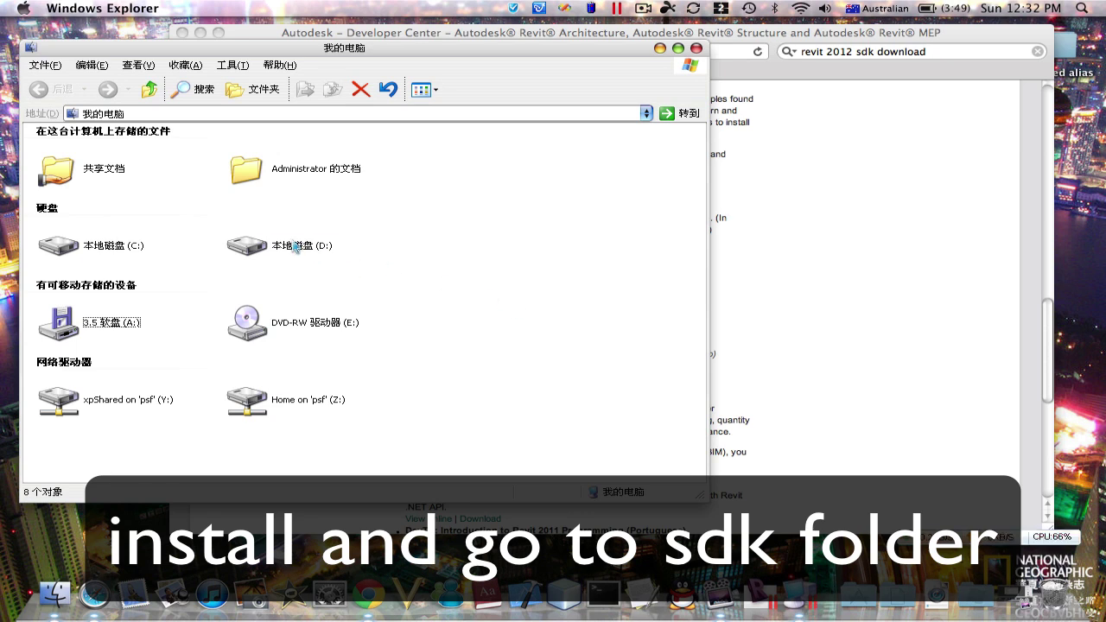
pyautogui.doubleClick(296, 246)
pyautogui.doubleClick(256, 192)
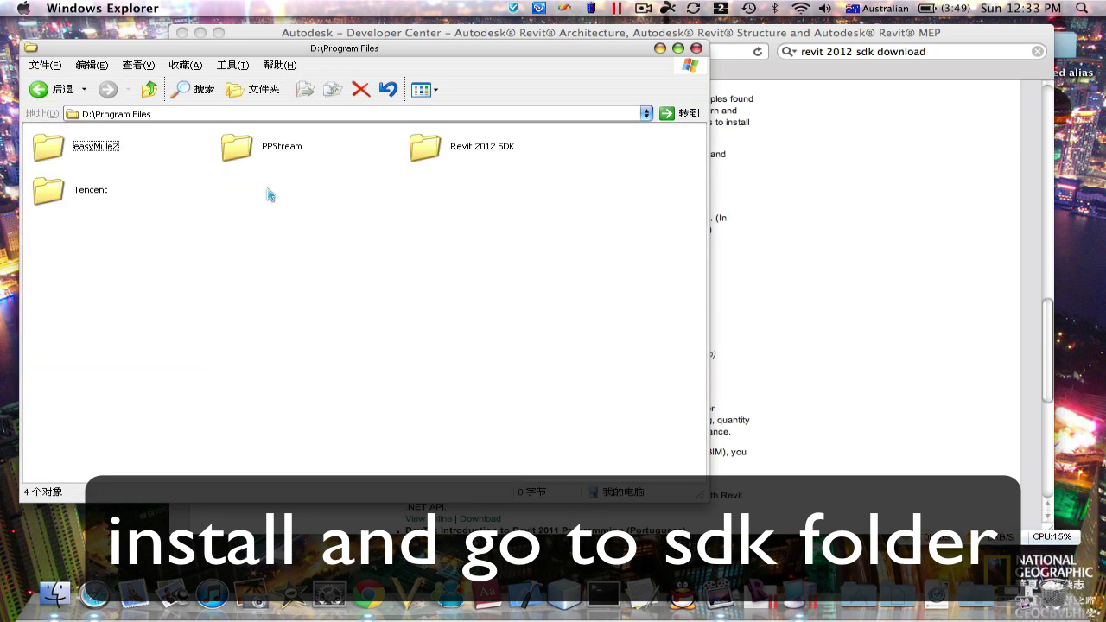
pyautogui.doubleClick(426, 149)
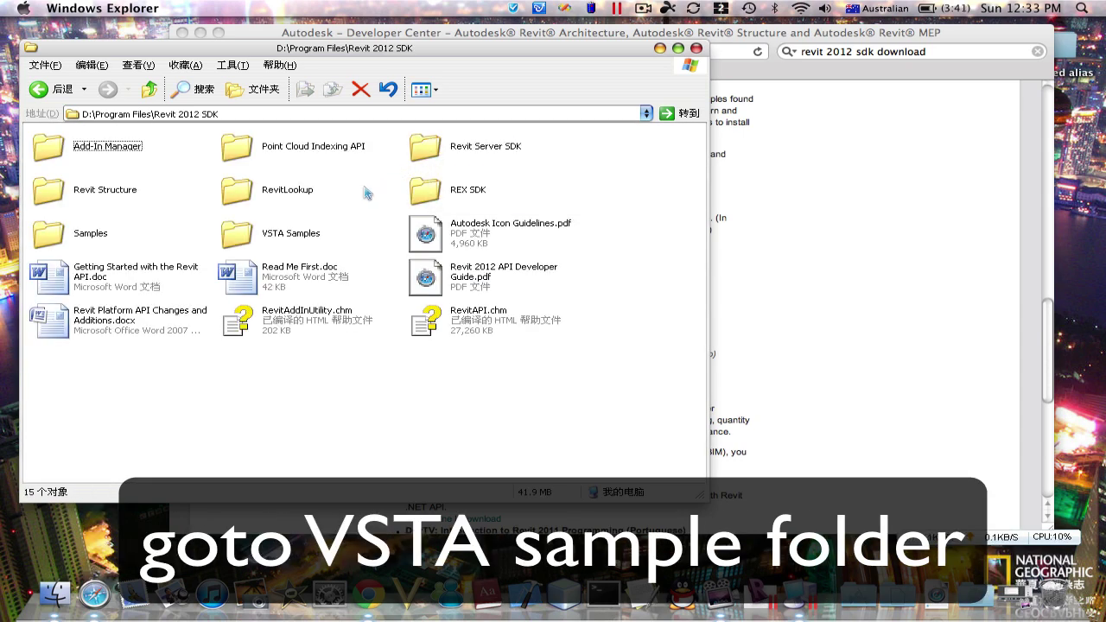
pyautogui.doubleClick(298, 234)
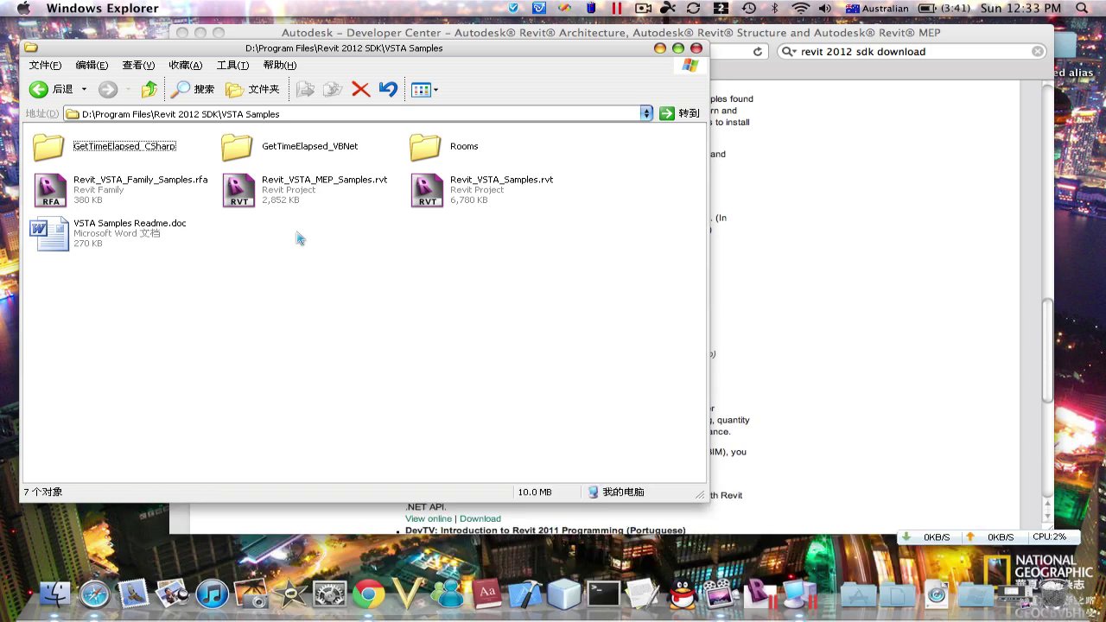
pyautogui.doubleClick(152, 236)
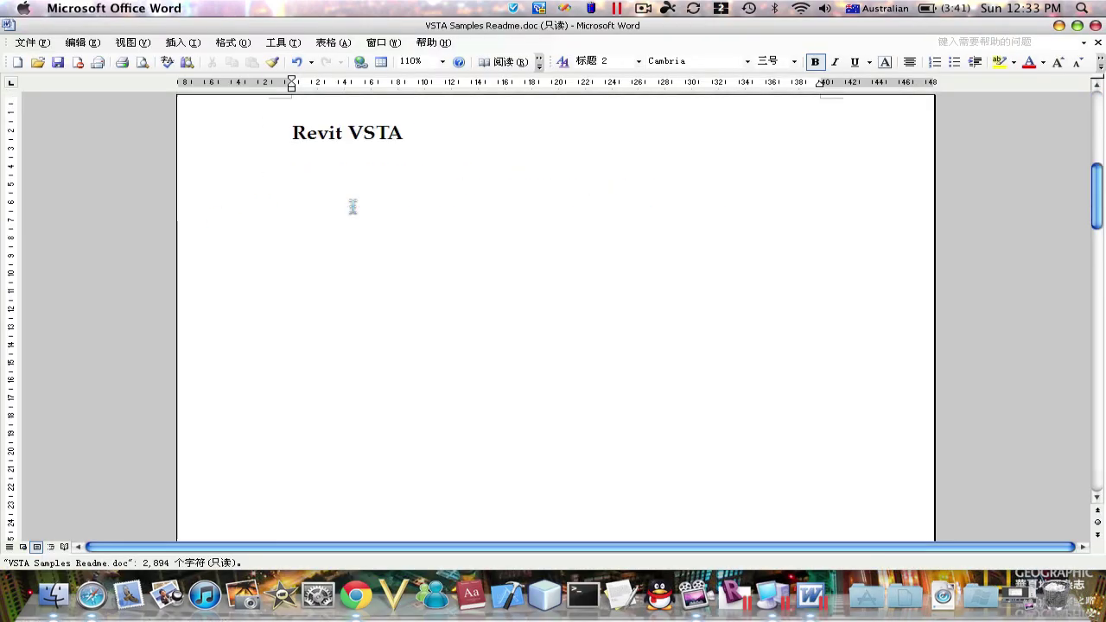
# Step: Scroll the readme down to section 6, Folder 'Rooms', with its AppHookup copy paths
pyautogui.scroll(-2, 352, 207)
pyautogui.scroll(-15, 352, 207)
pyautogui.scroll(-5, 353, 206)
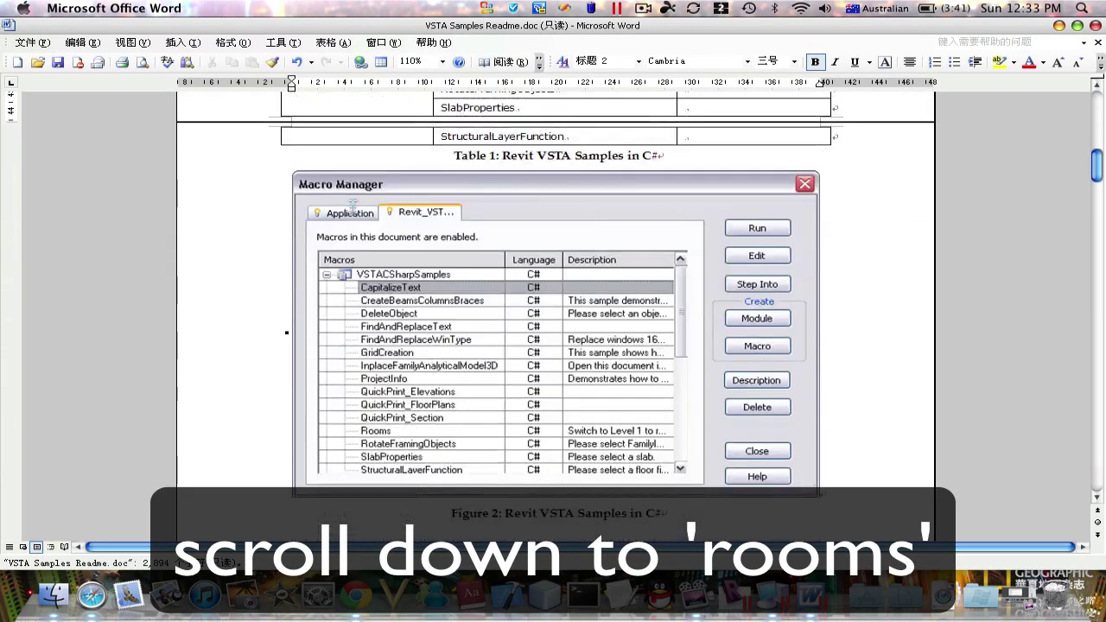
pyautogui.scroll(-5, 353, 207)
pyautogui.scroll(-5, 353, 207)
pyautogui.scroll(-5, 352, 207)
pyautogui.scroll(-1, 353, 206)
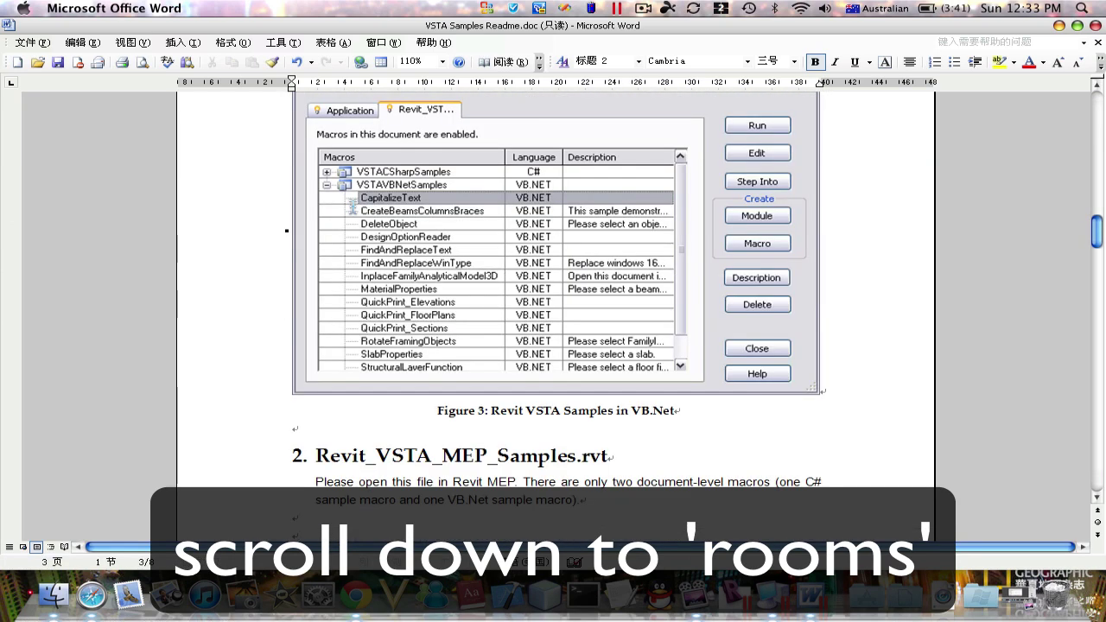
pyautogui.scroll(-5, 353, 207)
pyautogui.scroll(-3, 352, 206)
pyautogui.scroll(-5, 352, 207)
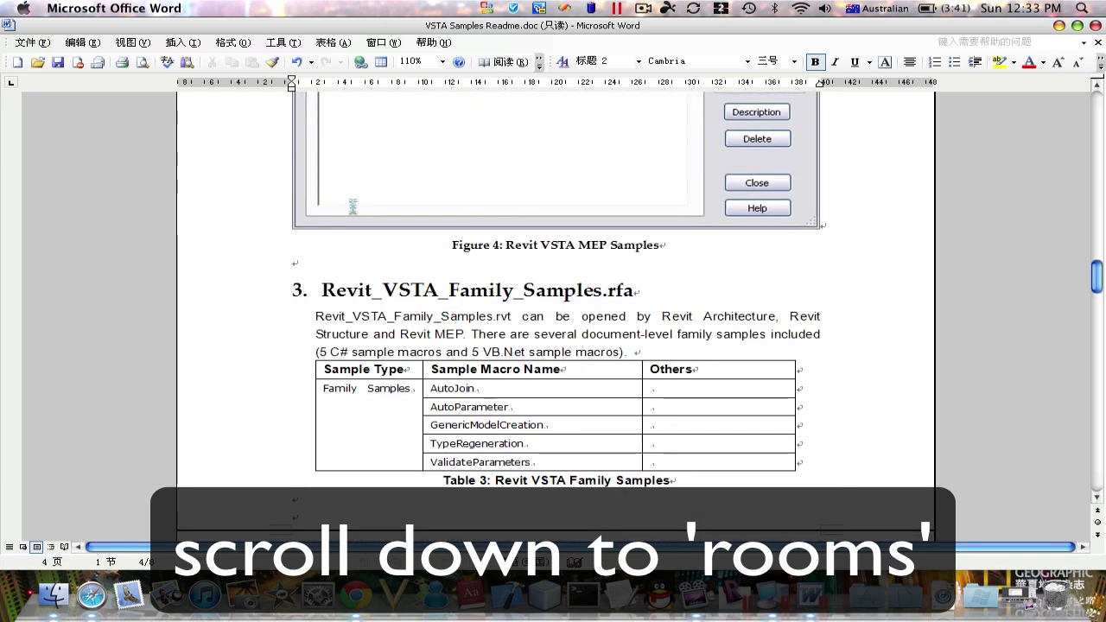
pyautogui.scroll(-5, 353, 207)
pyautogui.scroll(-3, 353, 207)
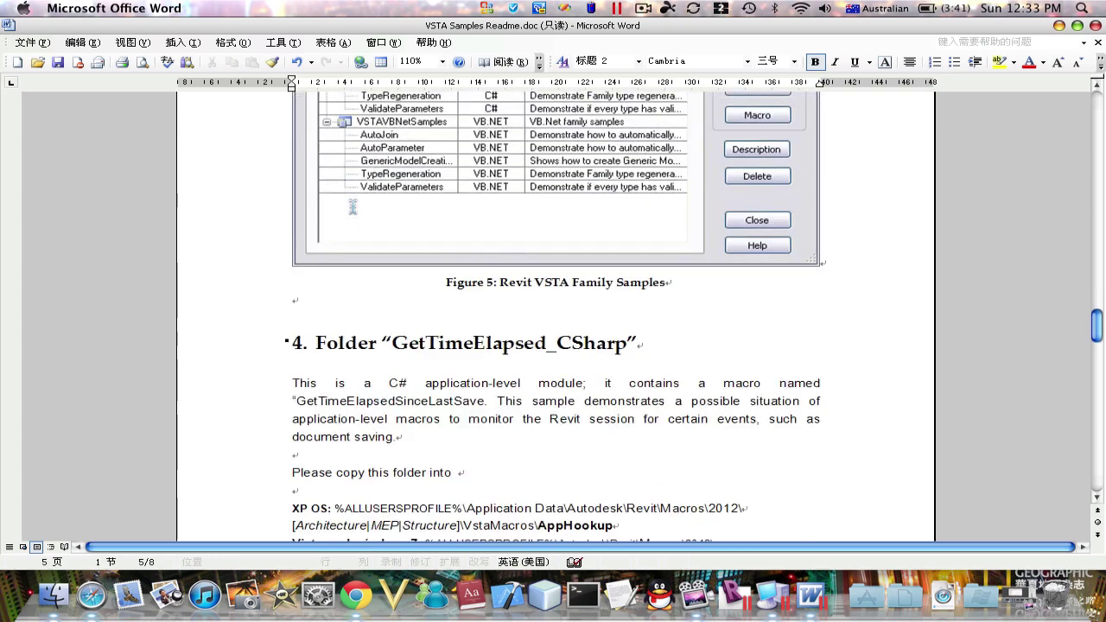
pyautogui.scroll(-5, 353, 207)
pyautogui.scroll(-6, 352, 207)
pyautogui.scroll(-1, 352, 206)
pyautogui.scroll(-6, 352, 206)
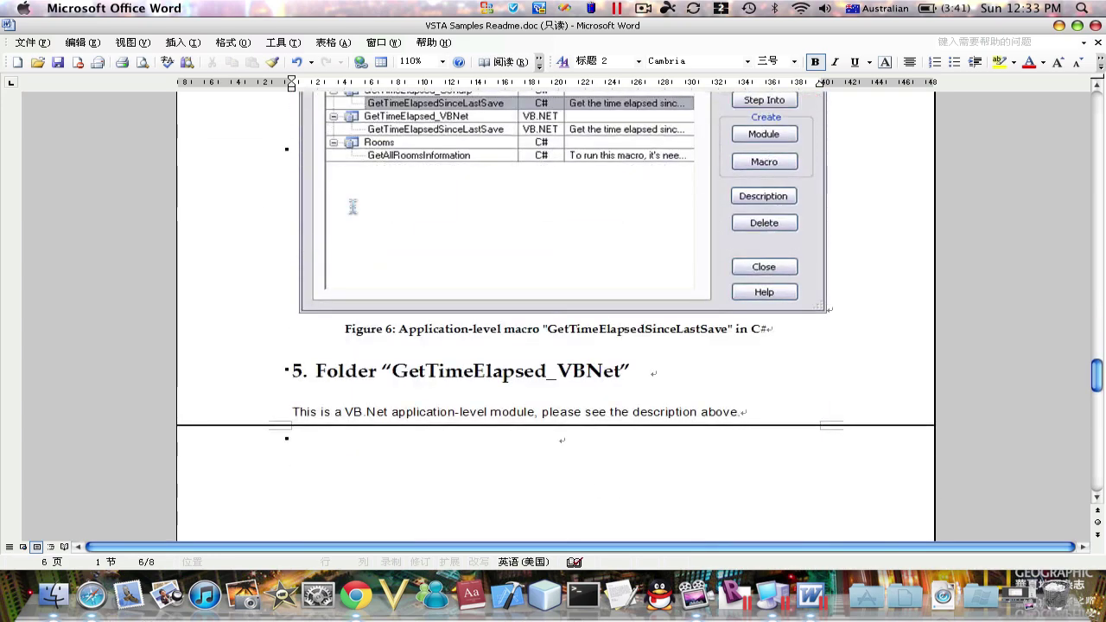
pyautogui.scroll(-7, 352, 207)
pyautogui.scroll(-5, 353, 206)
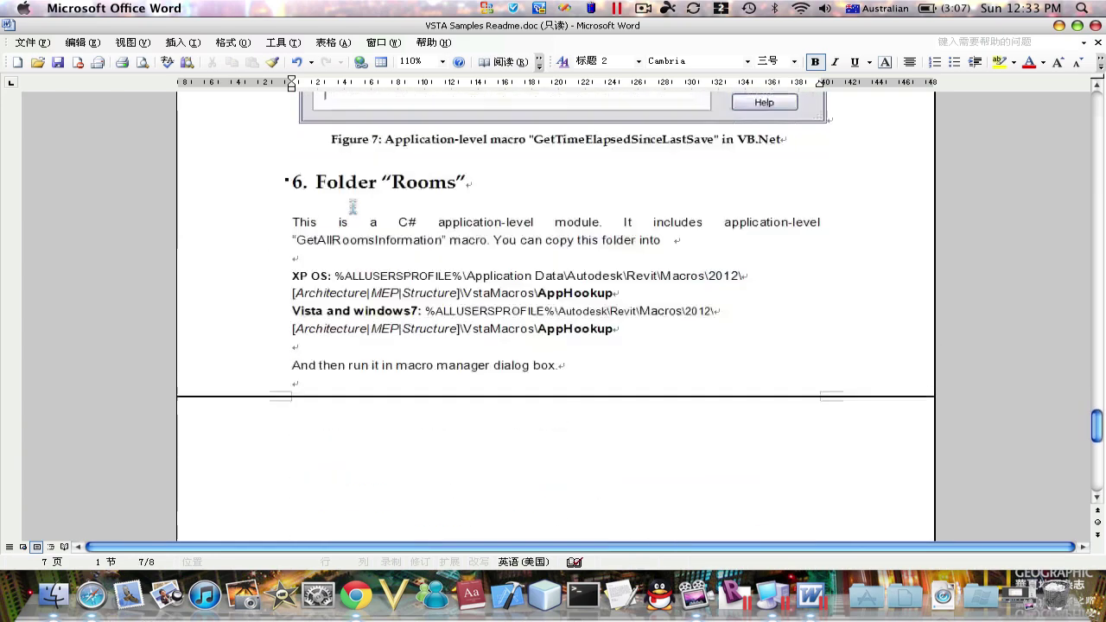
pyautogui.scroll(-1, 353, 206)
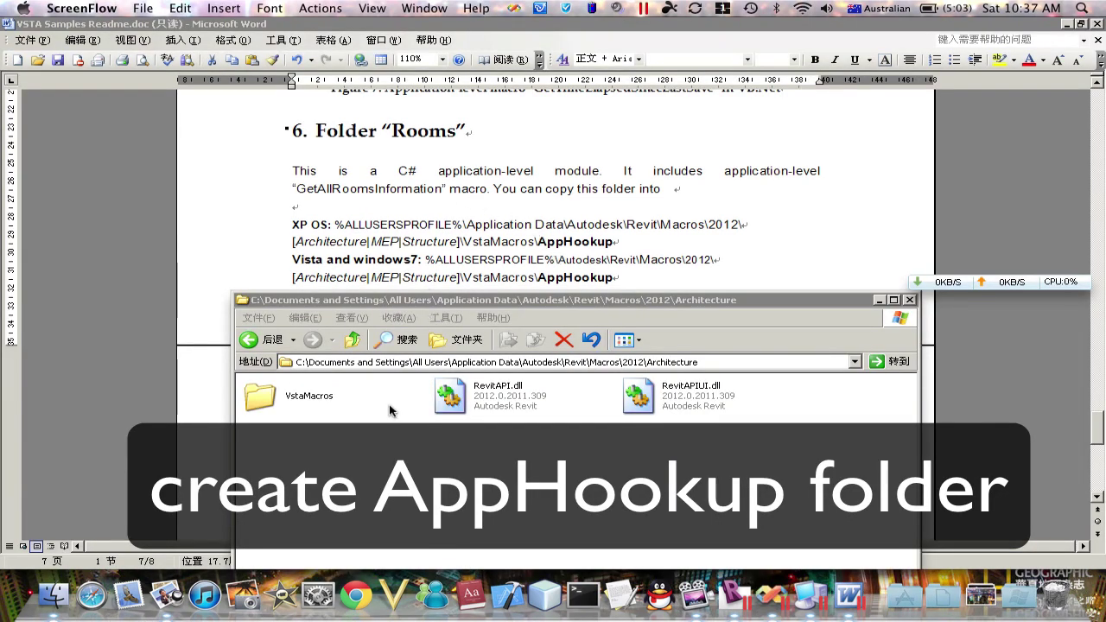
# Step: Create a folder named AppHookup in the Revit Macros 2012 Architecture folder and open it
pyautogui.click(384, 461)
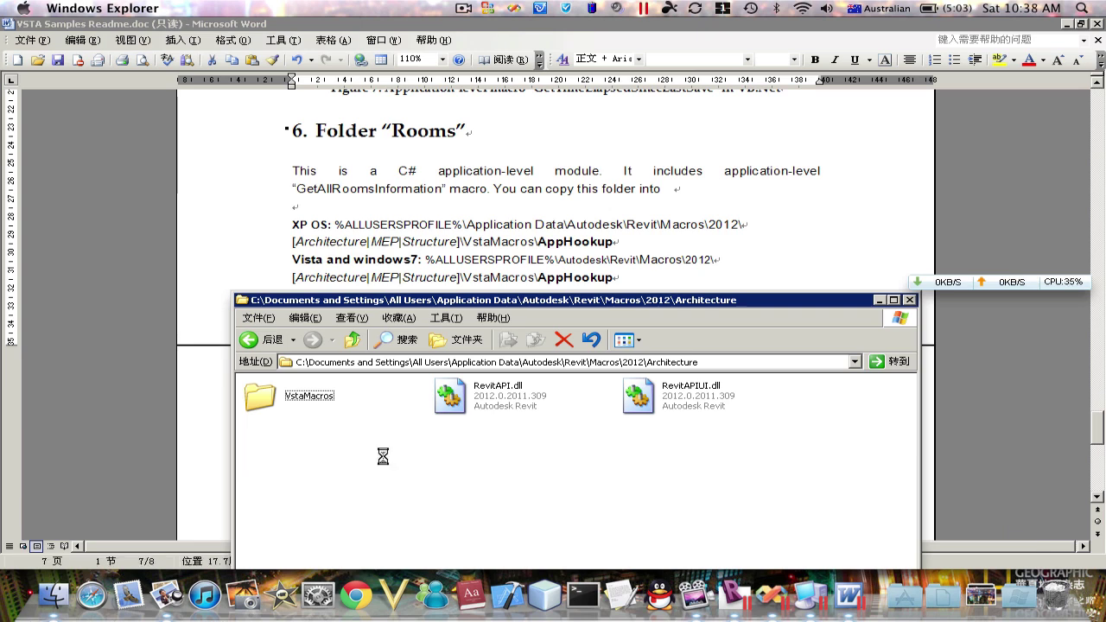
pyautogui.rightClick(383, 456)
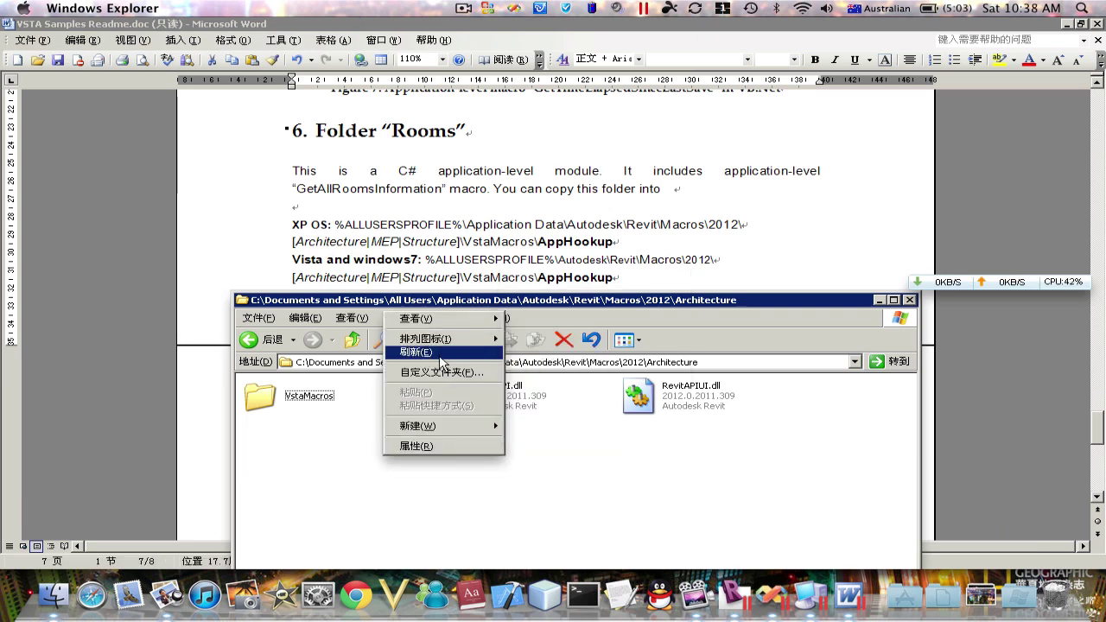
pyautogui.moveTo(440, 426)
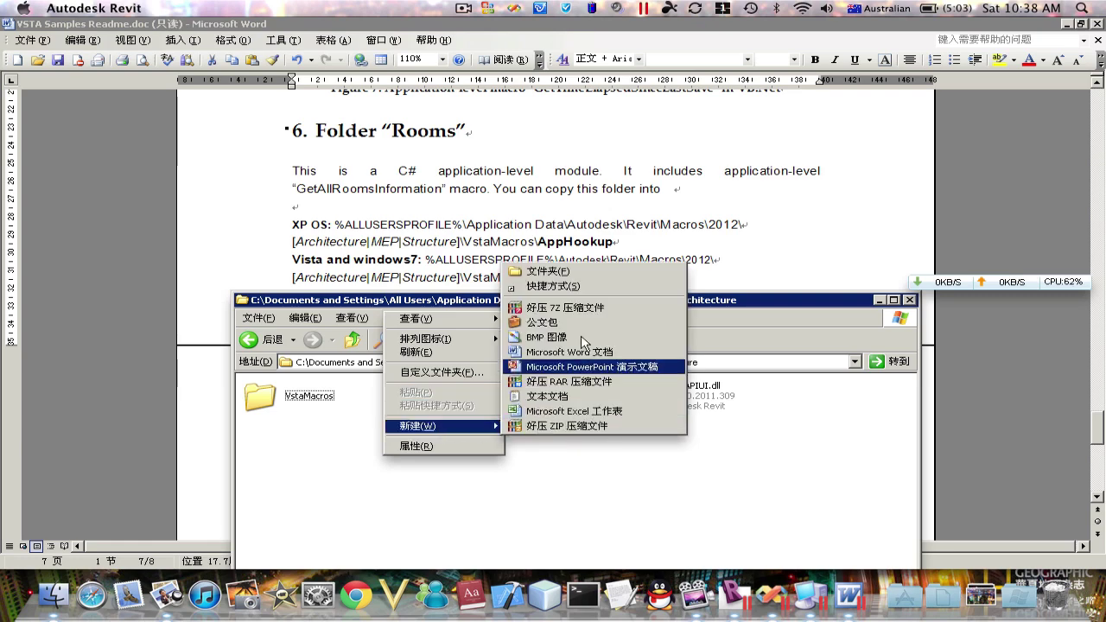
pyautogui.click(593, 273)
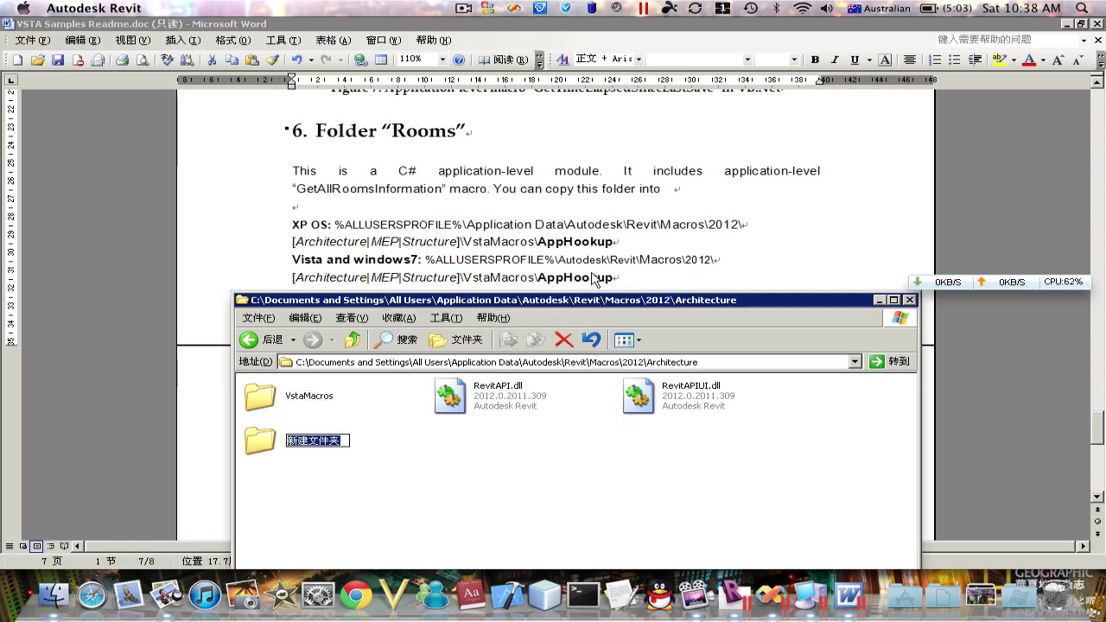
pyautogui.write('AppHookup')
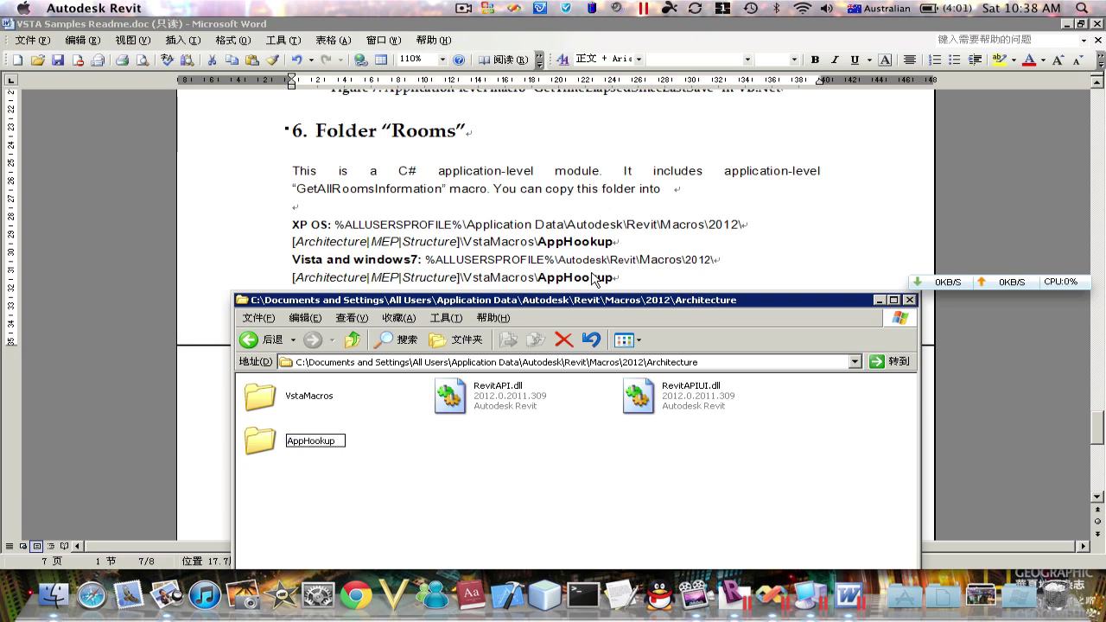
pyautogui.press('Return')
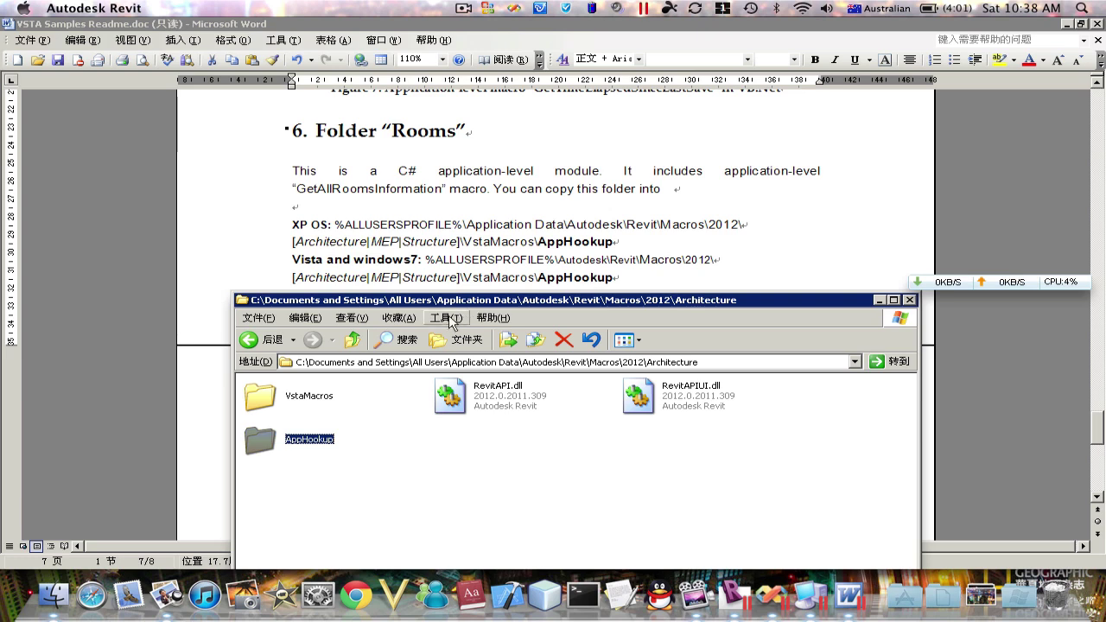
pyautogui.doubleClick(271, 443)
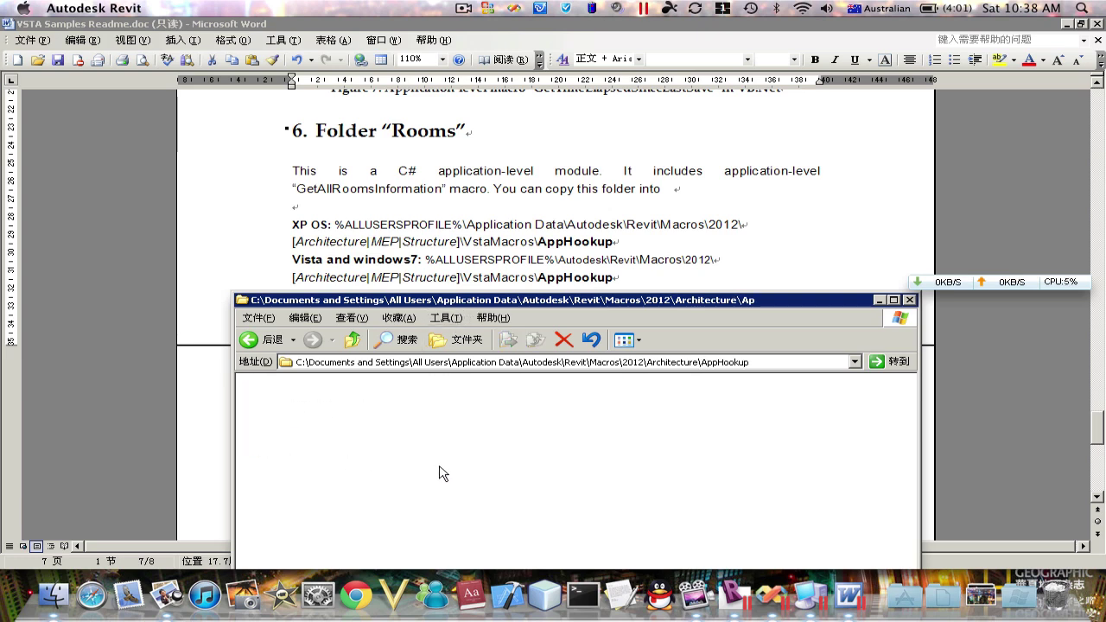
pyautogui.click(1017, 603)
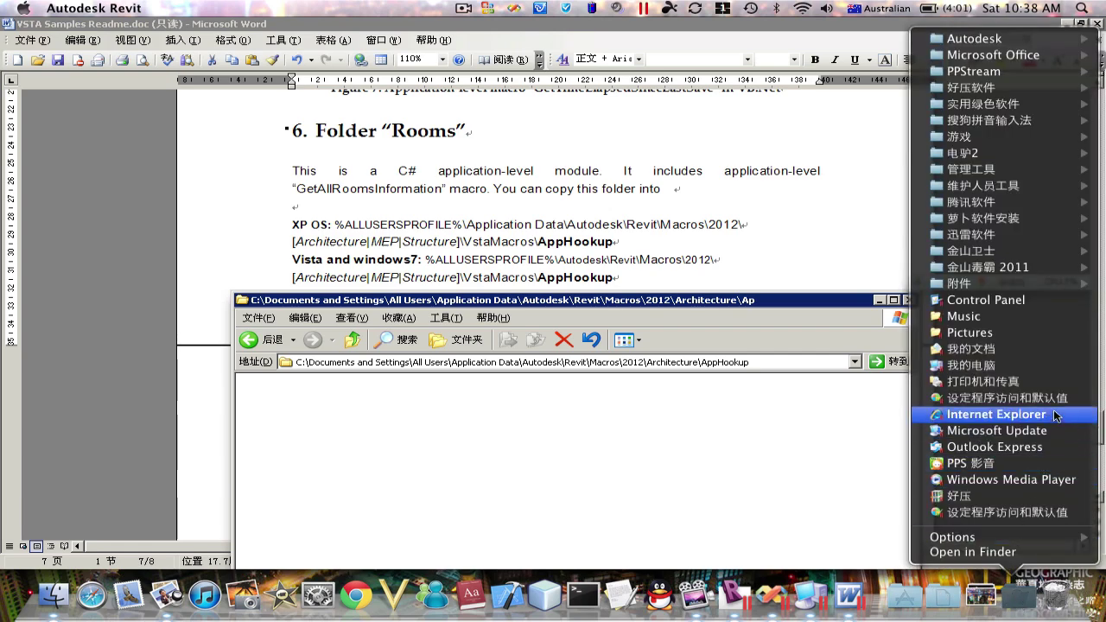
# Step: Browse a second Explorer window to D:\Program Files\Revit 2012 SDK\VSTA Samples
pyautogui.click(1064, 370)
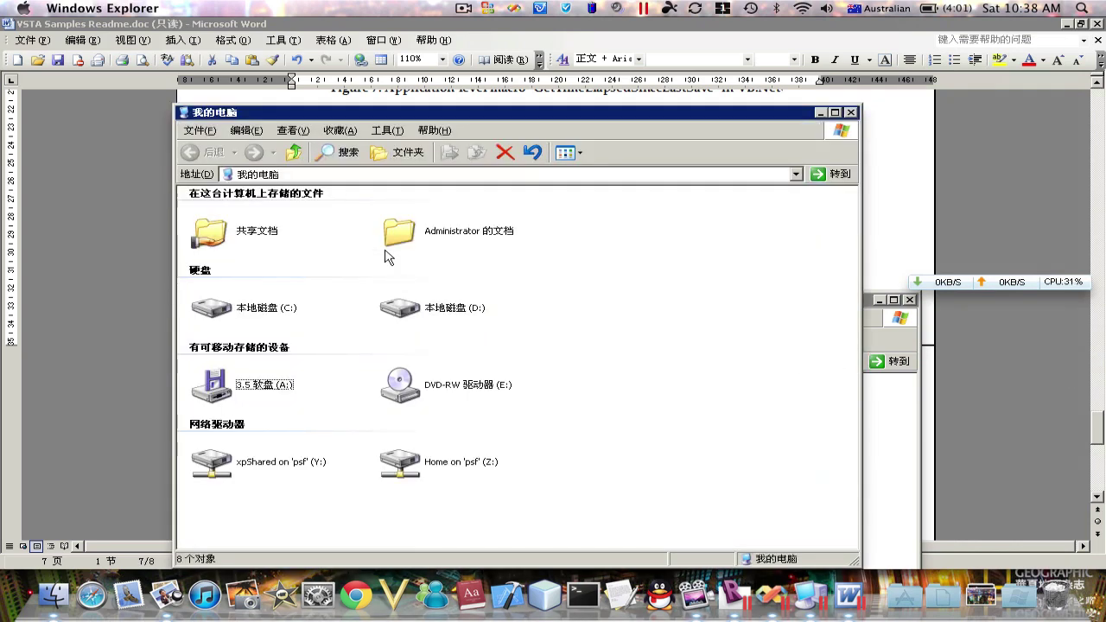
pyautogui.moveTo(451, 118); pyautogui.dragTo(792, 114)
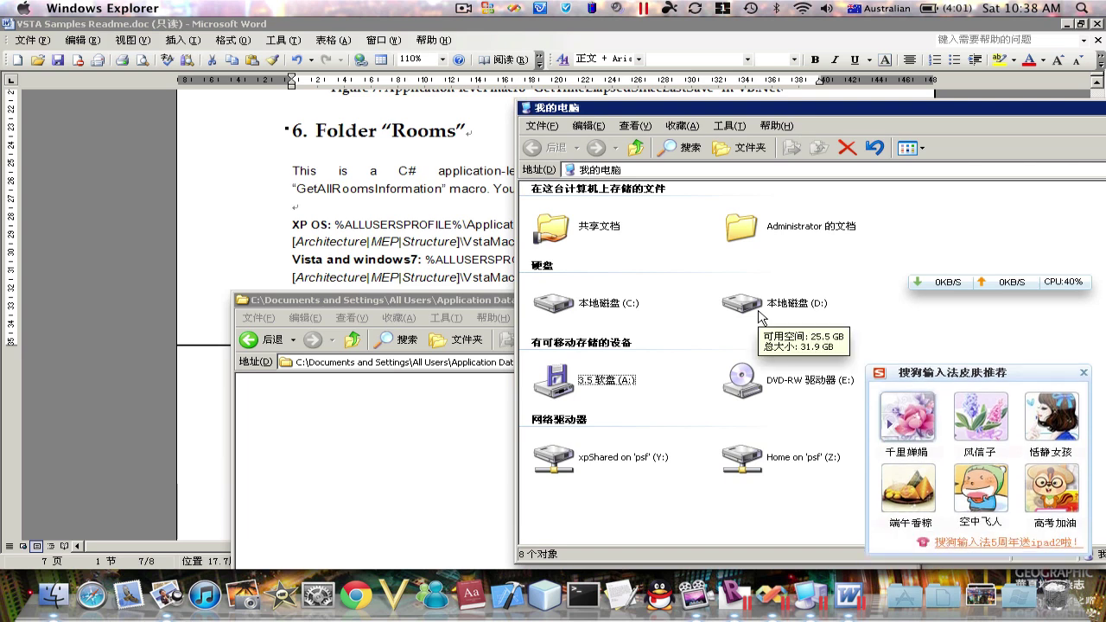
pyautogui.click(1085, 372)
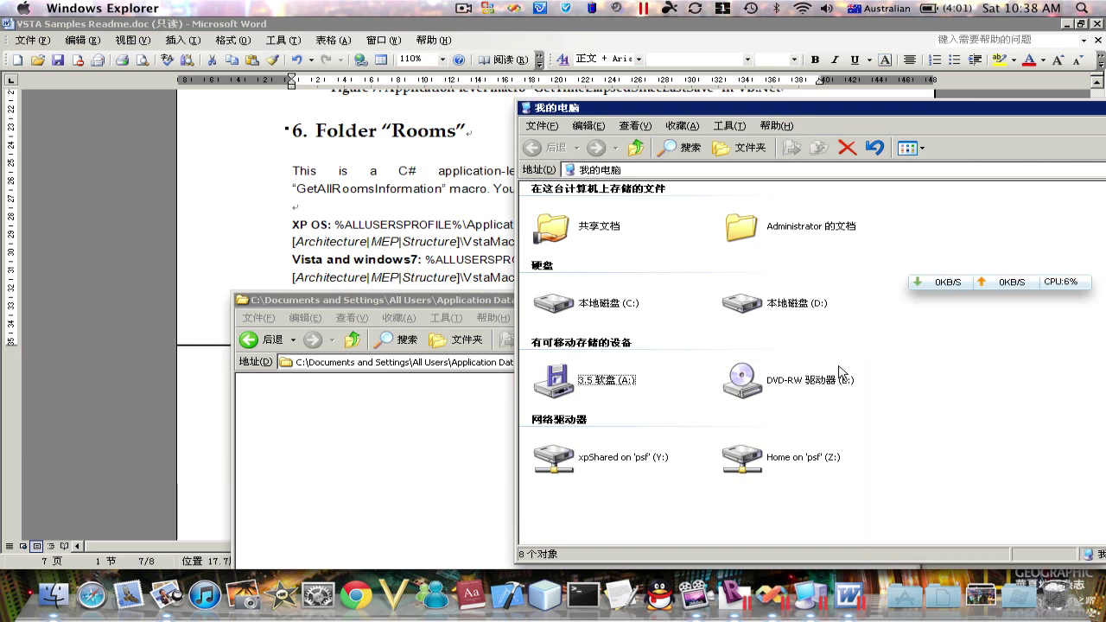
pyautogui.doubleClick(754, 303)
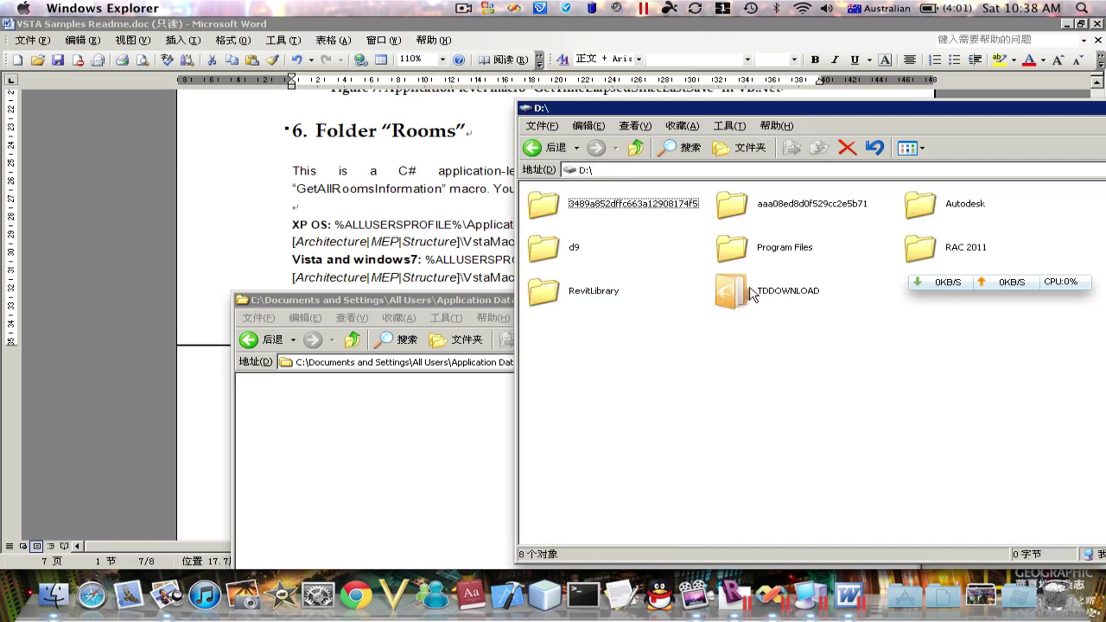
pyautogui.doubleClick(771, 246)
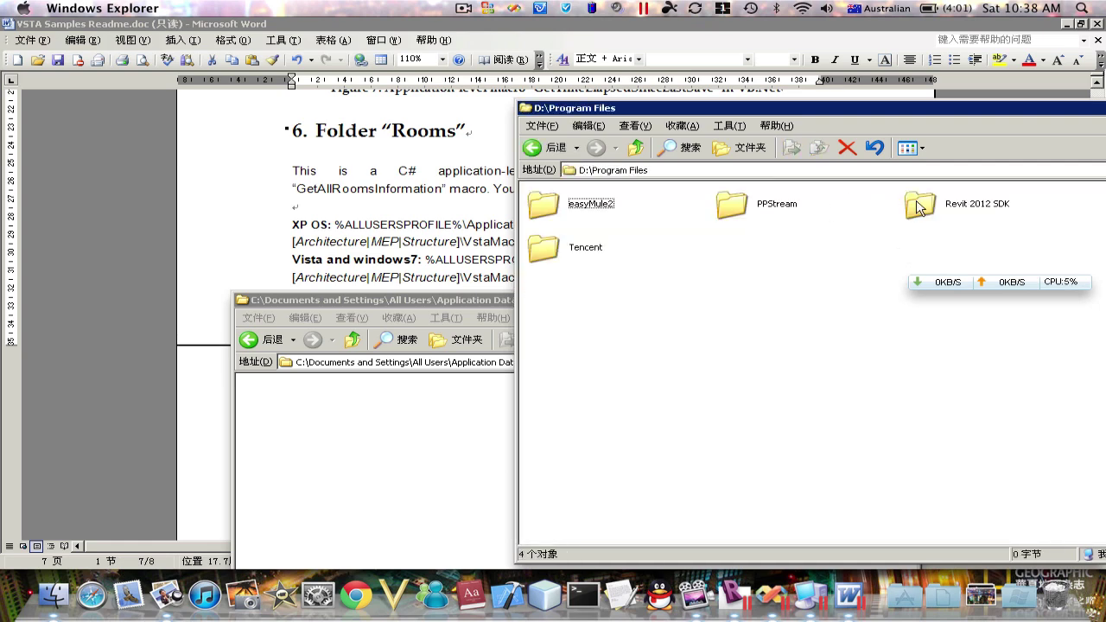
pyautogui.doubleClick(918, 207)
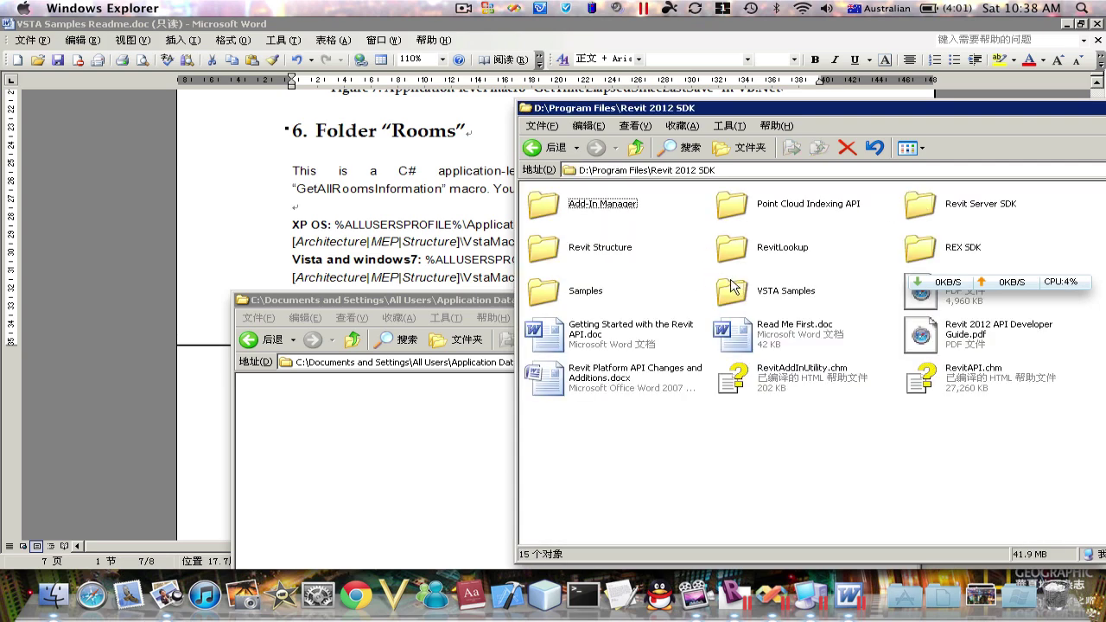
pyautogui.doubleClick(735, 295)
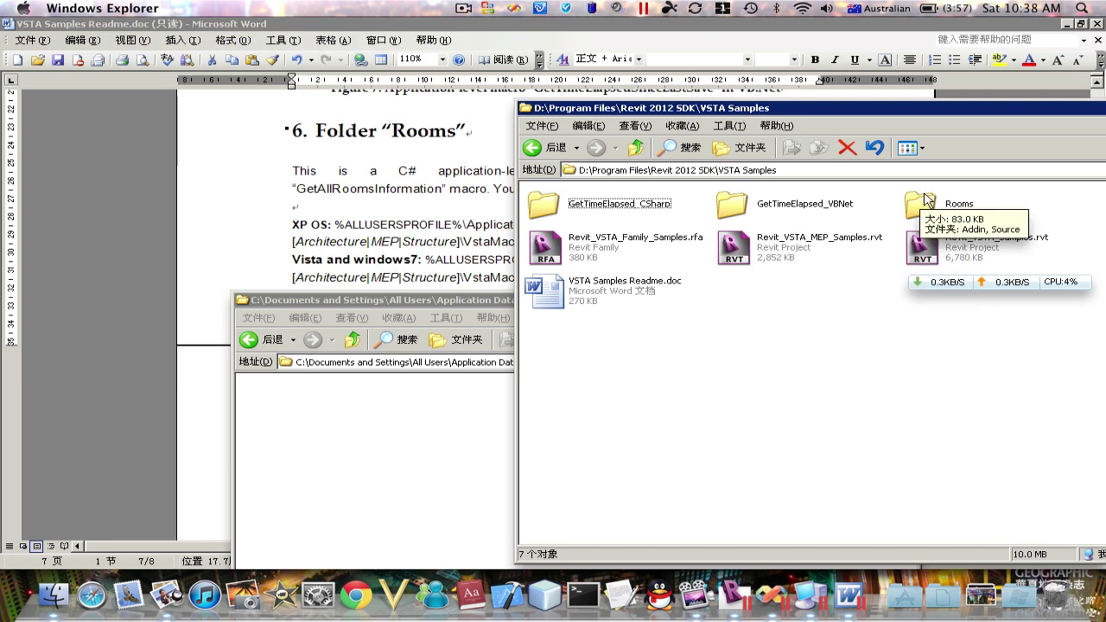
# Step: Copy the Rooms sample folder into the AppHookup folder
pyautogui.click(925, 200)
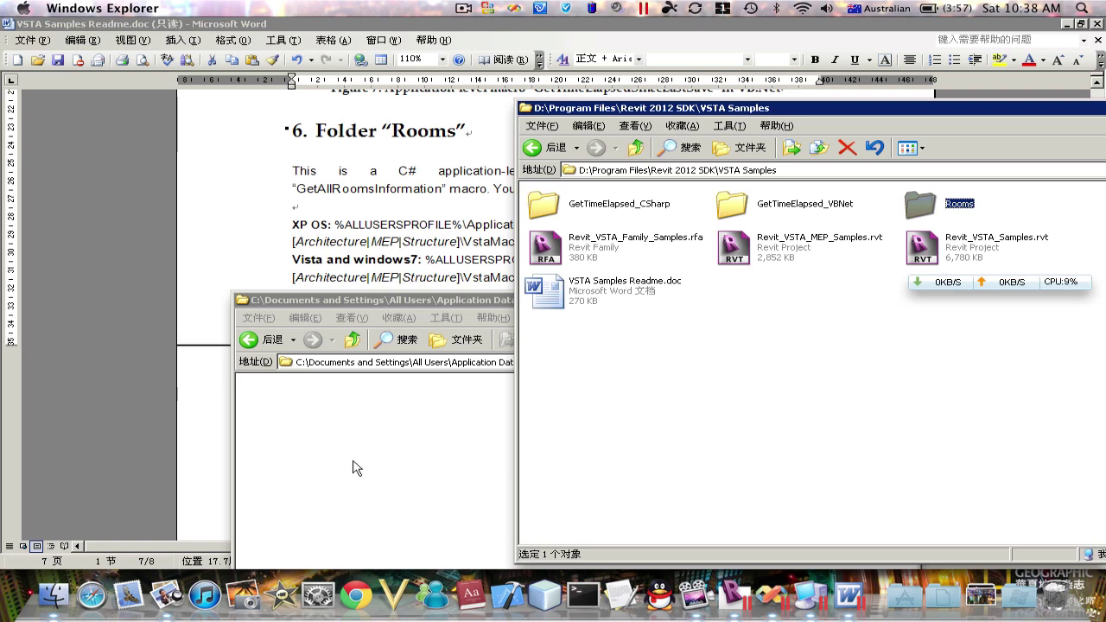
pyautogui.click(361, 436)
pyautogui.hotkey('ctrl', 'v')
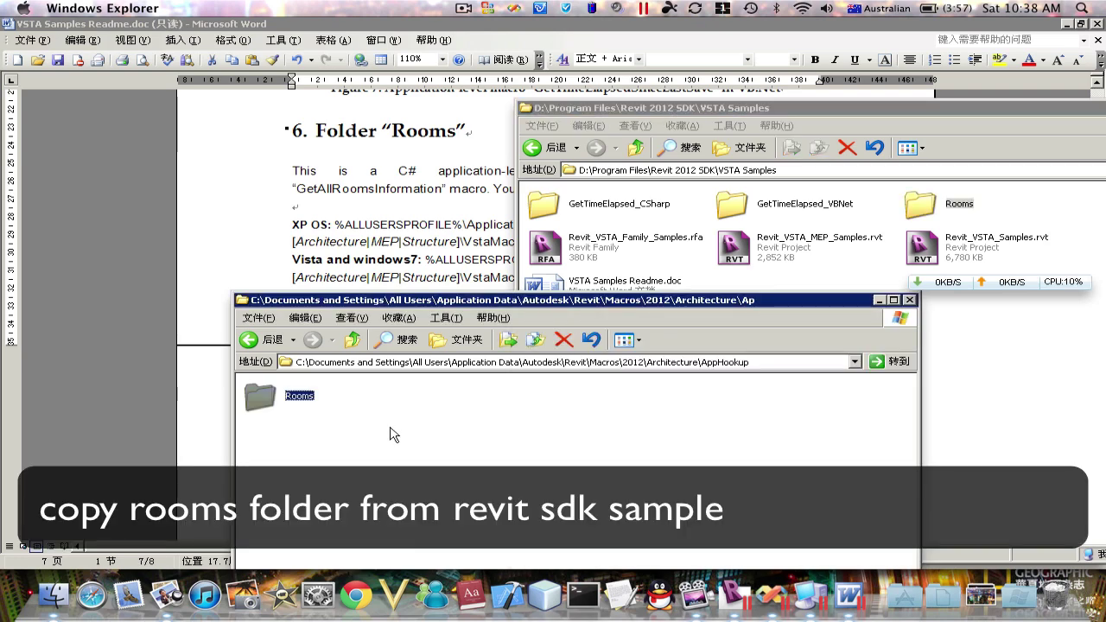
pyautogui.click(391, 435)
pyautogui.click(728, 596)
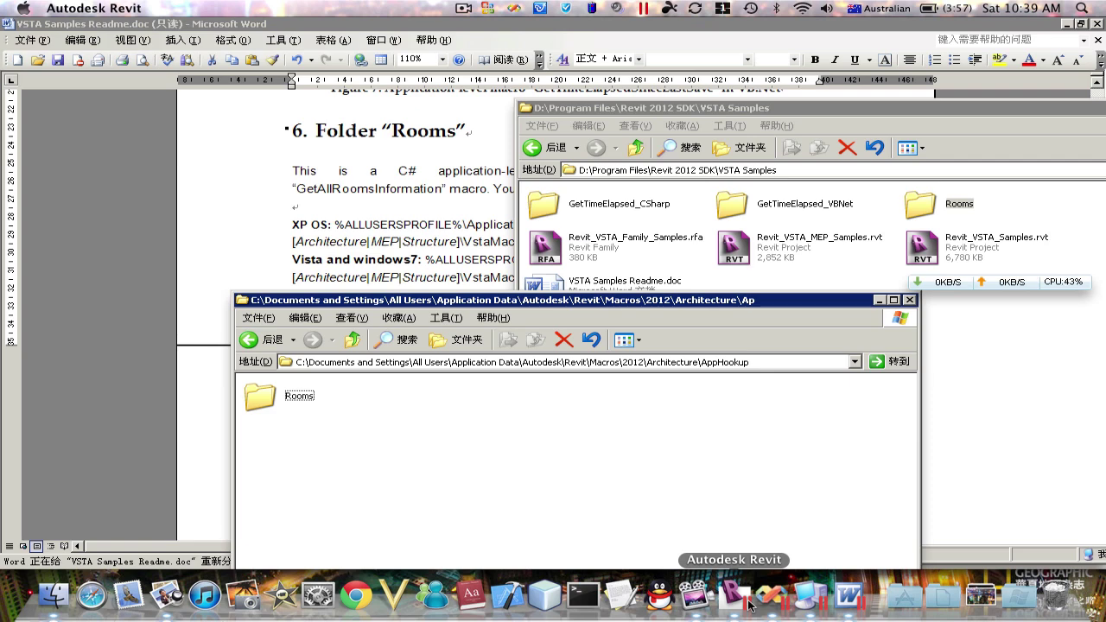
# Step: Launch Revit Architecture 2012 with Revit_VSTA_Samples.rvt and enable its document macros
pyautogui.click(1012, 593)
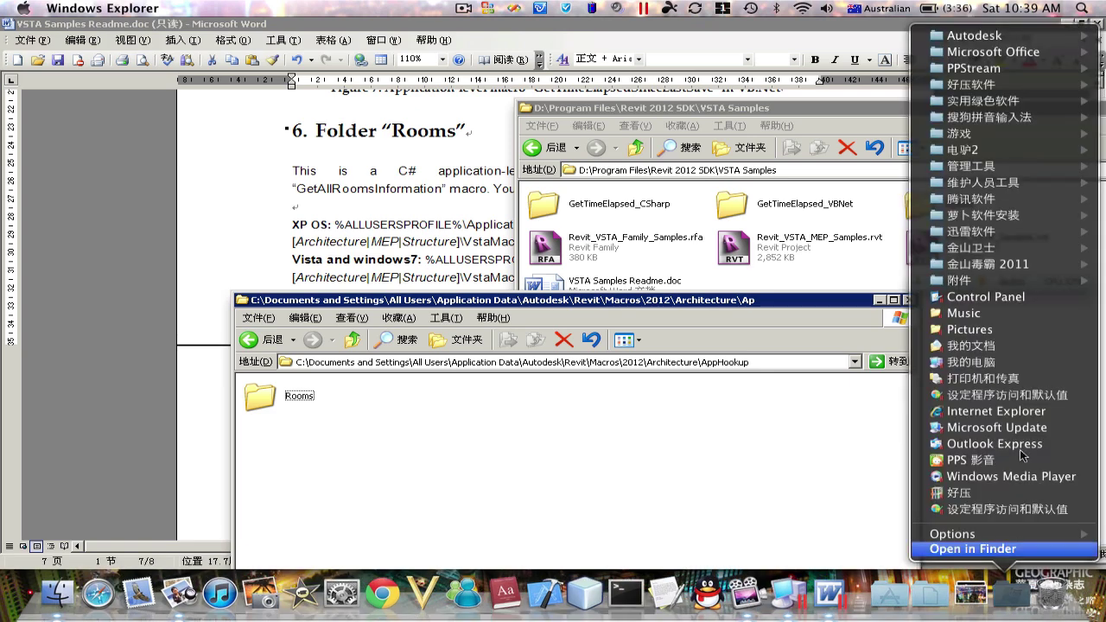
pyautogui.moveTo(789, 35)
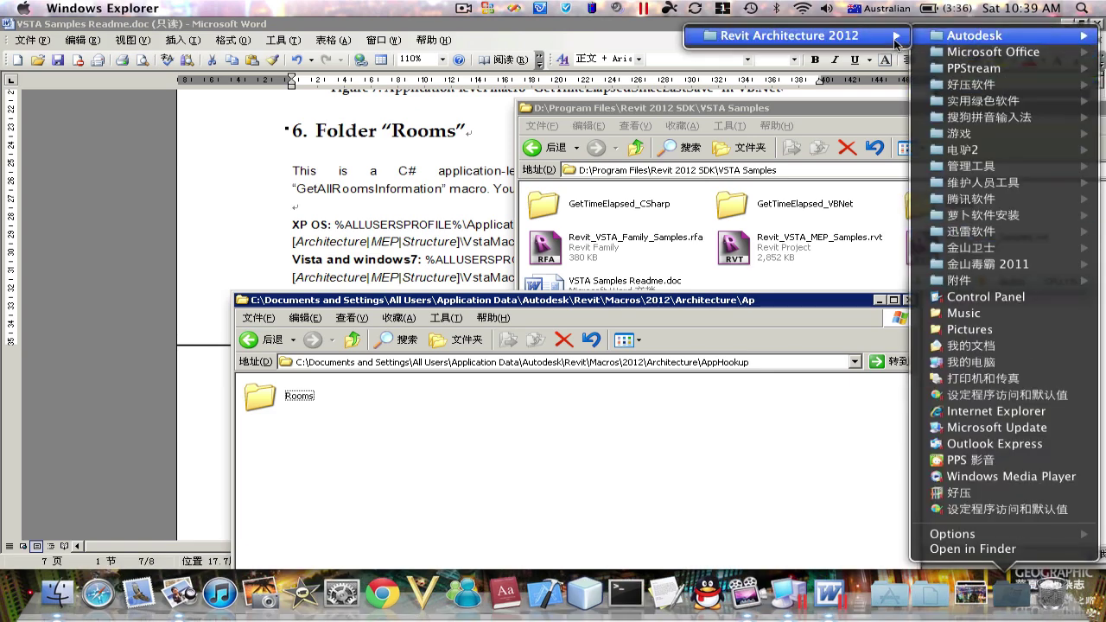
pyautogui.click(654, 53)
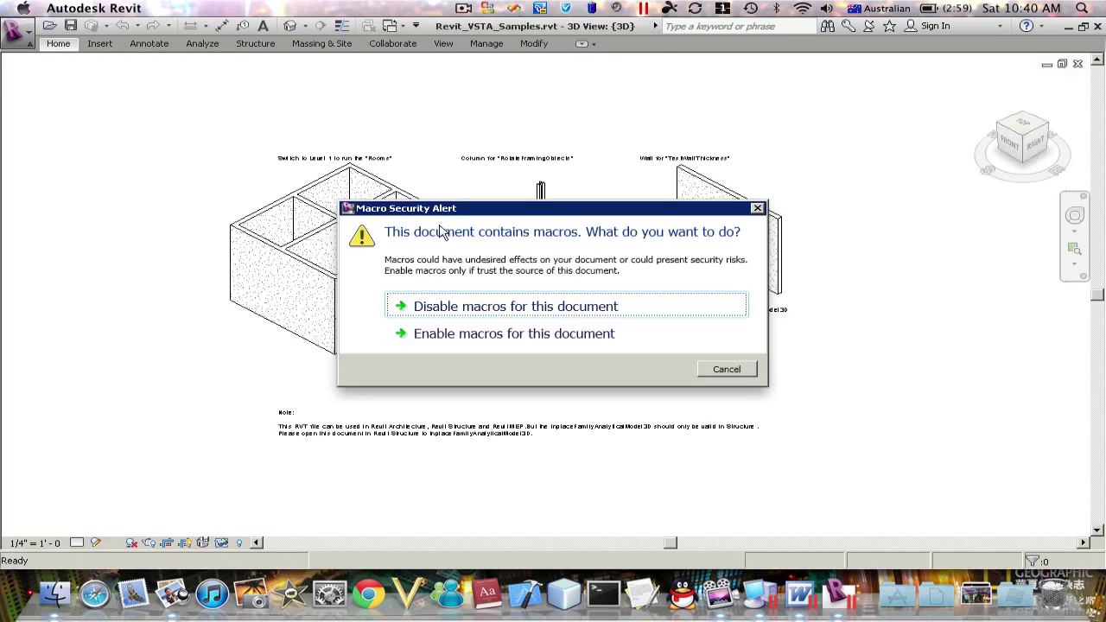
pyautogui.click(447, 332)
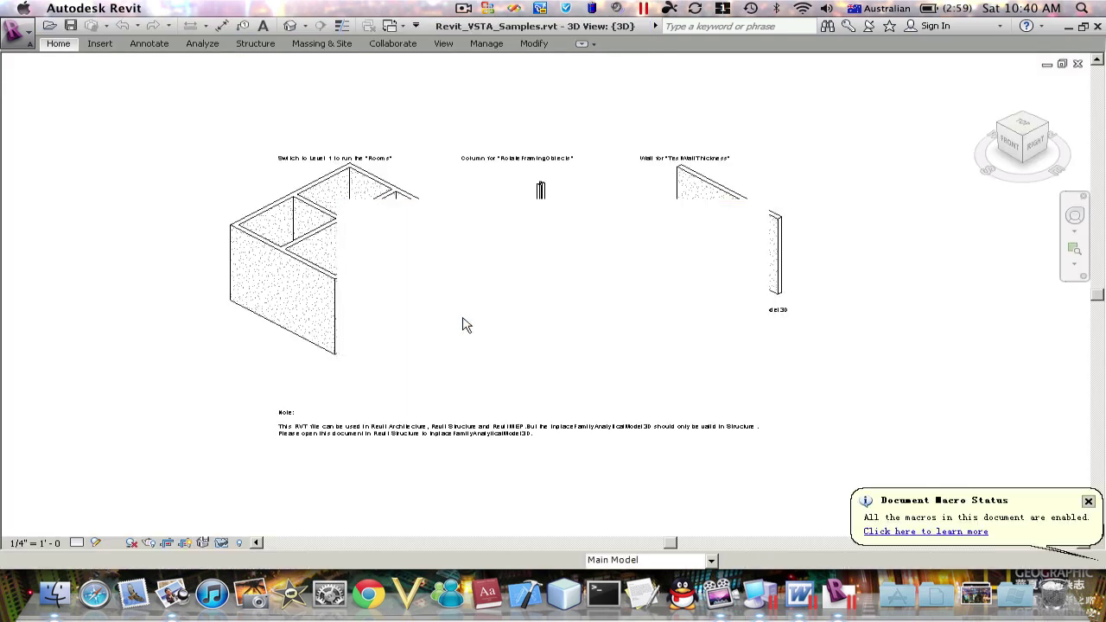
# Step: Set Macro Security to enable document macros automatically, keeping application macros enabled
pyautogui.click(484, 44)
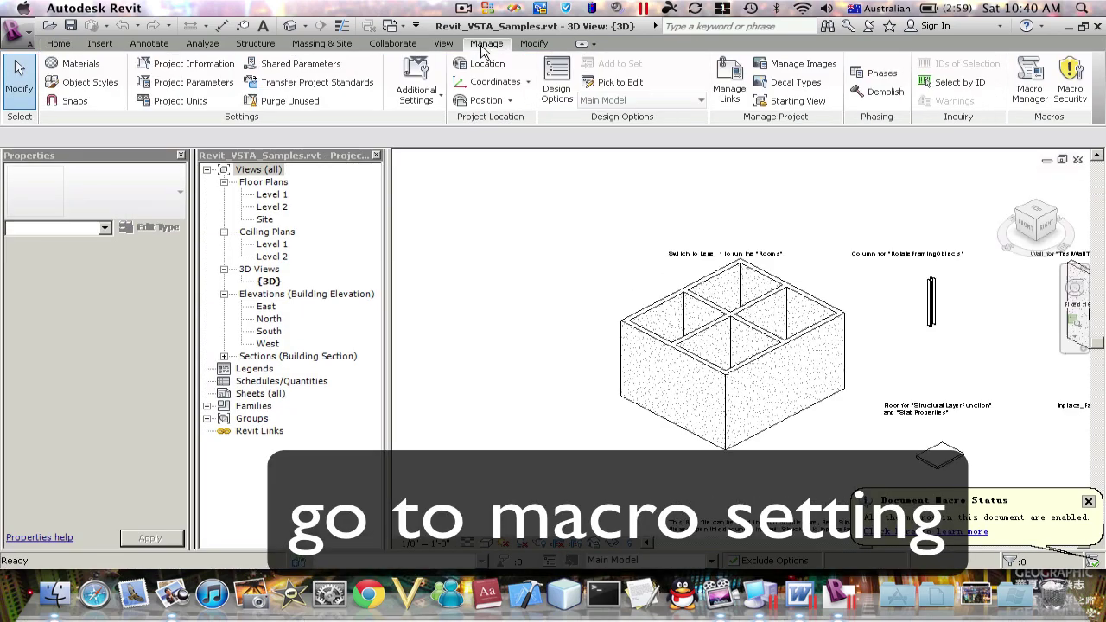
pyautogui.click(1070, 86)
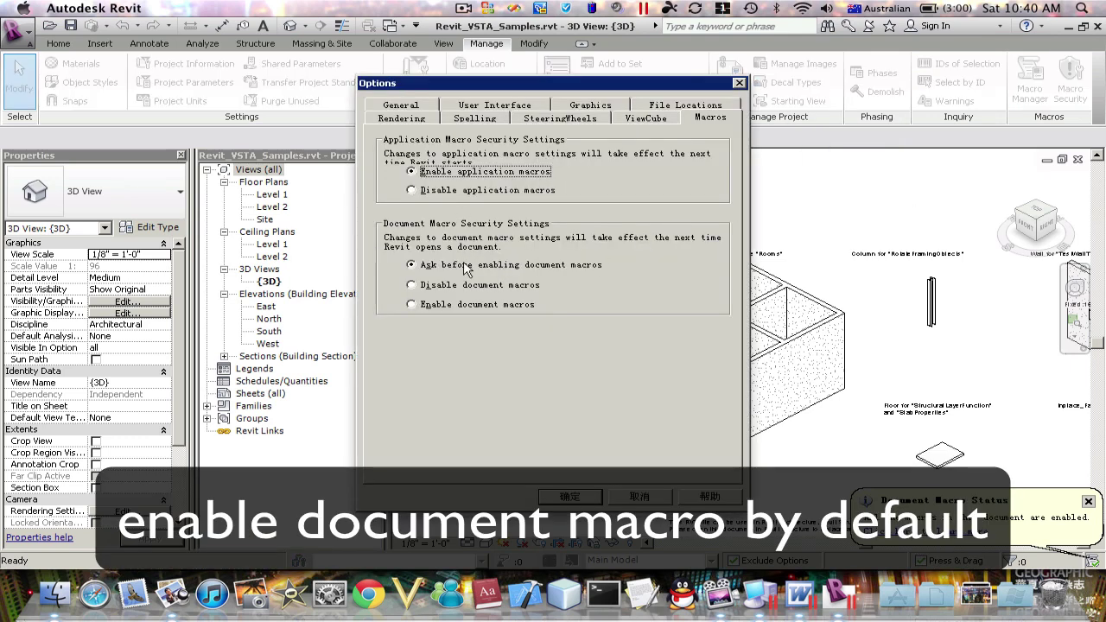
pyautogui.click(460, 303)
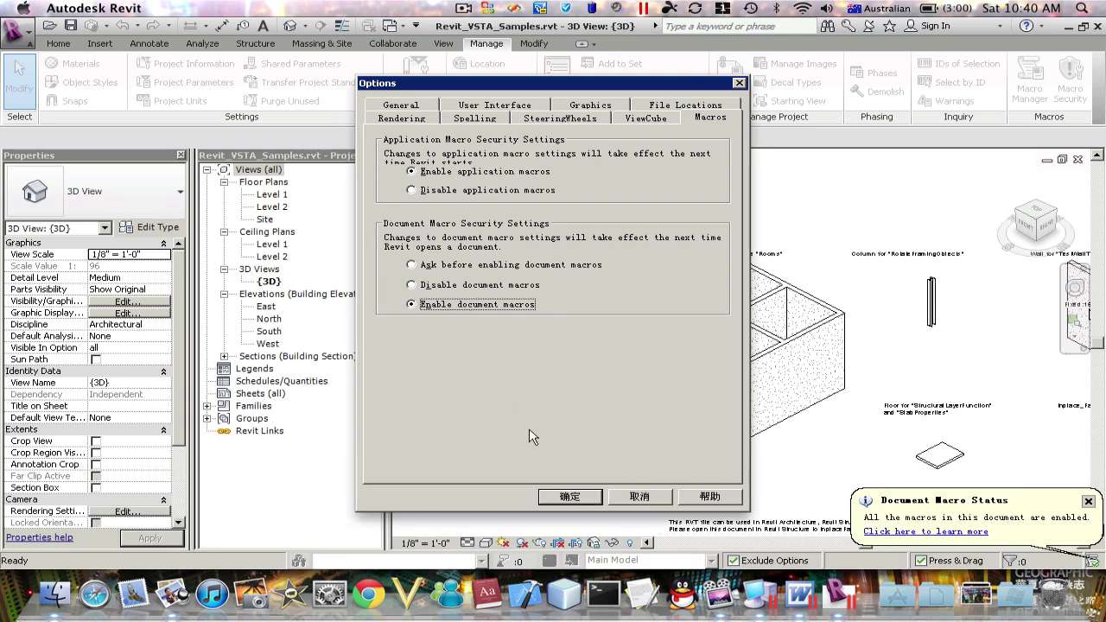
pyautogui.click(570, 497)
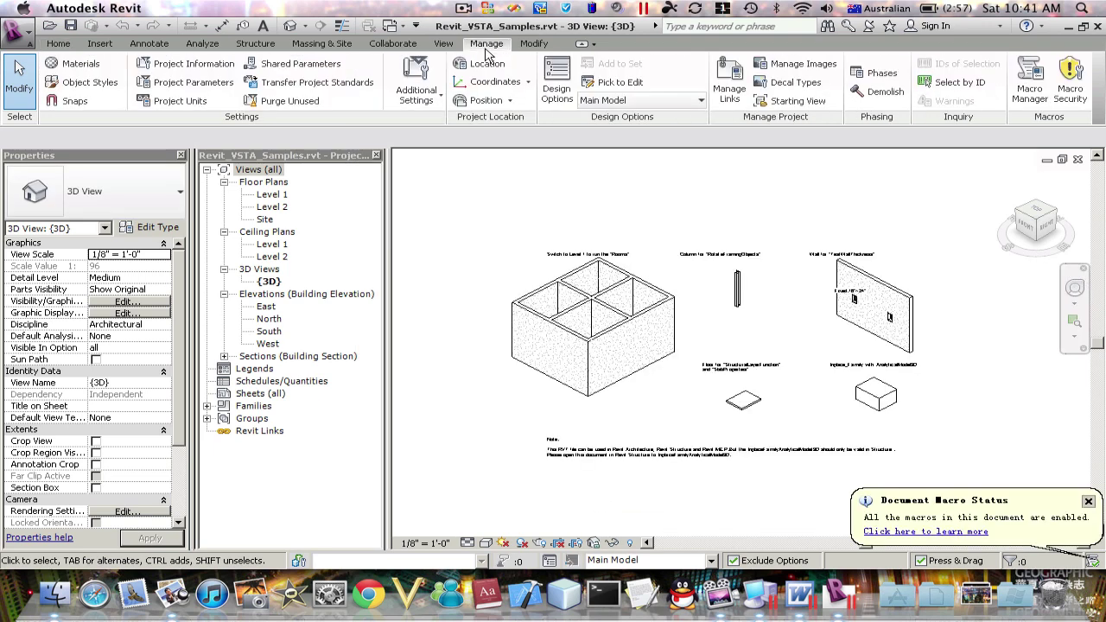
# Step: Open the Rooms module from the Macro Manager's Application tab for editing in VSTA
pyautogui.click(1028, 88)
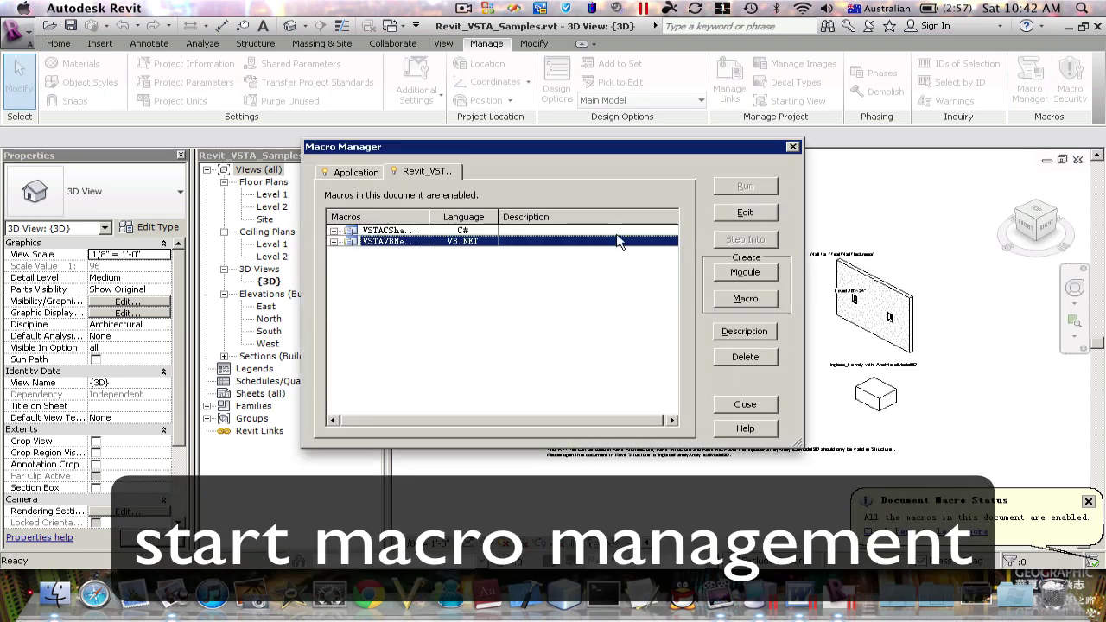
pyautogui.click(354, 175)
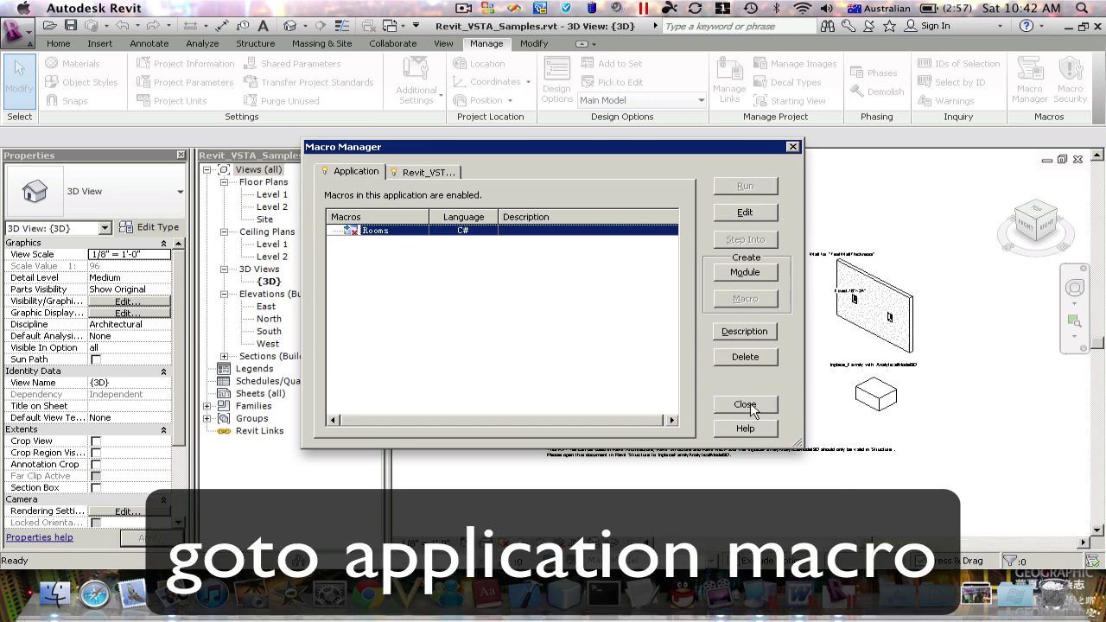
pyautogui.click(755, 216)
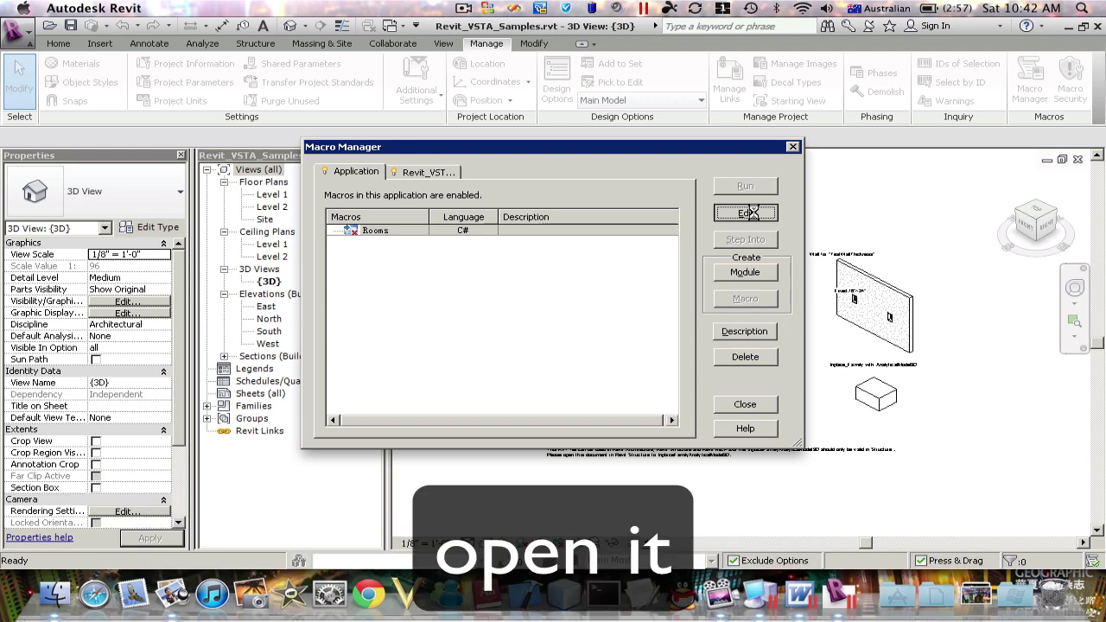
pyautogui.click(745, 212)
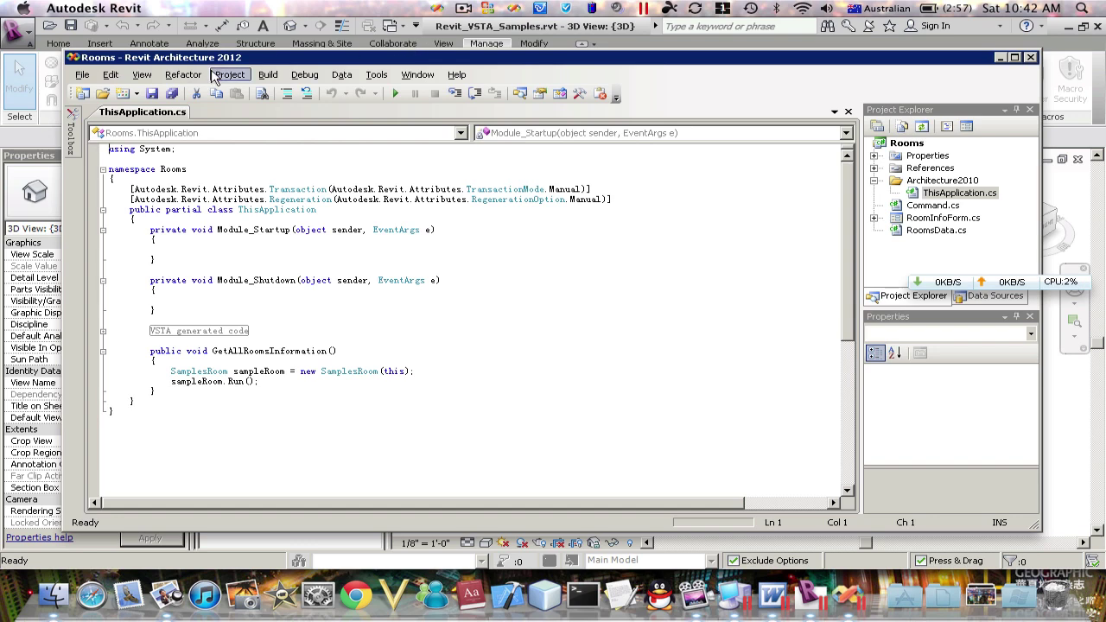
# Step: Build the Rooms project with Build > Build Rooms, then close the VSTA editor
pyautogui.click(172, 95)
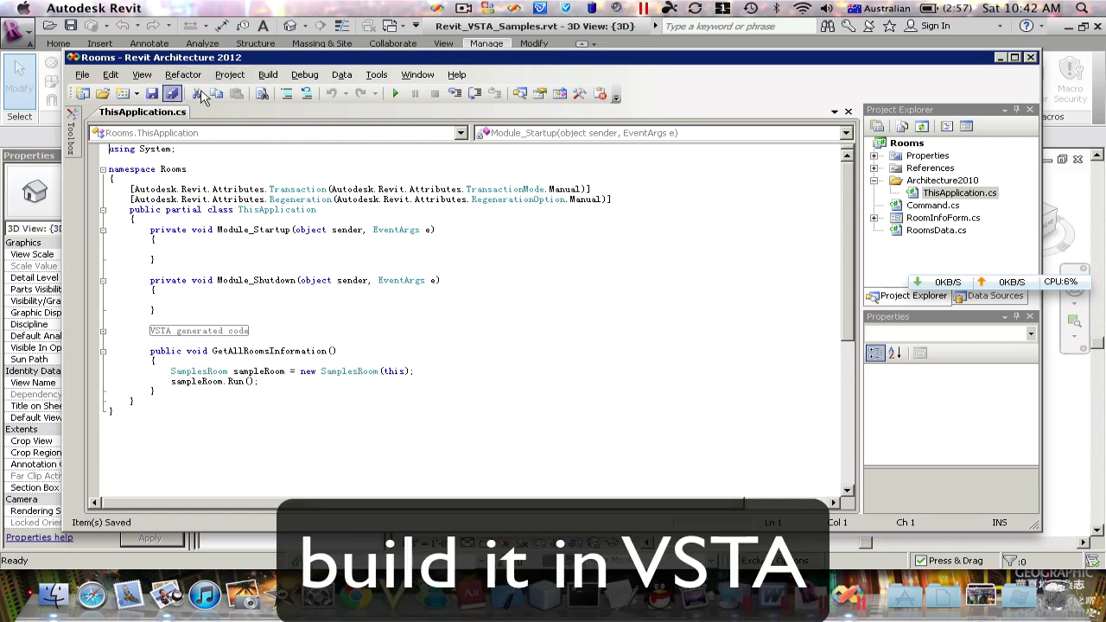
pyautogui.click(268, 75)
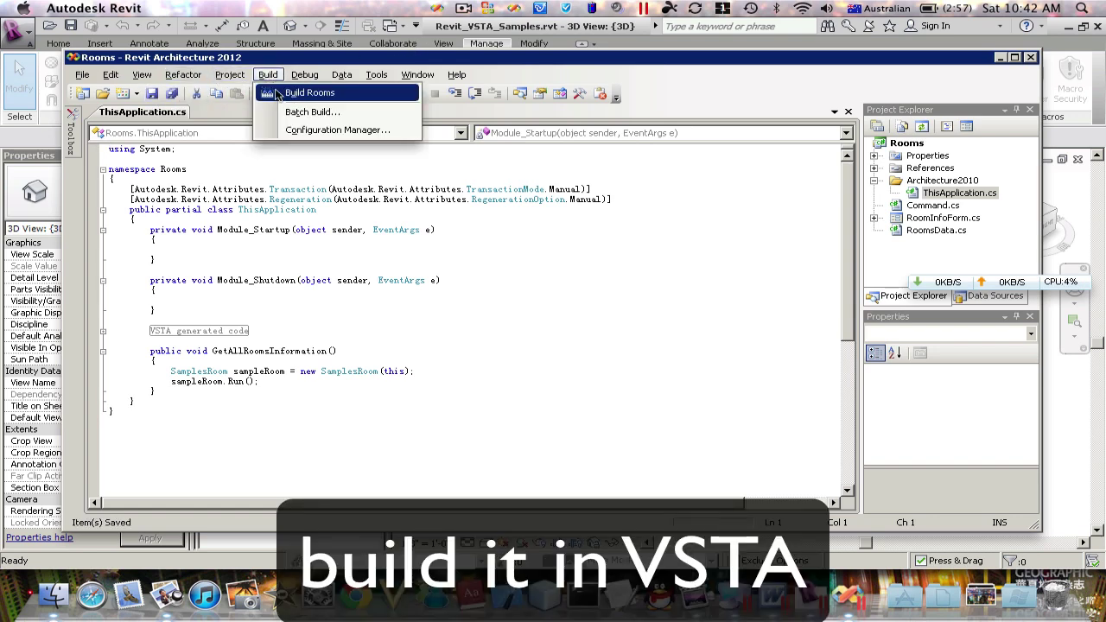
pyautogui.click(278, 93)
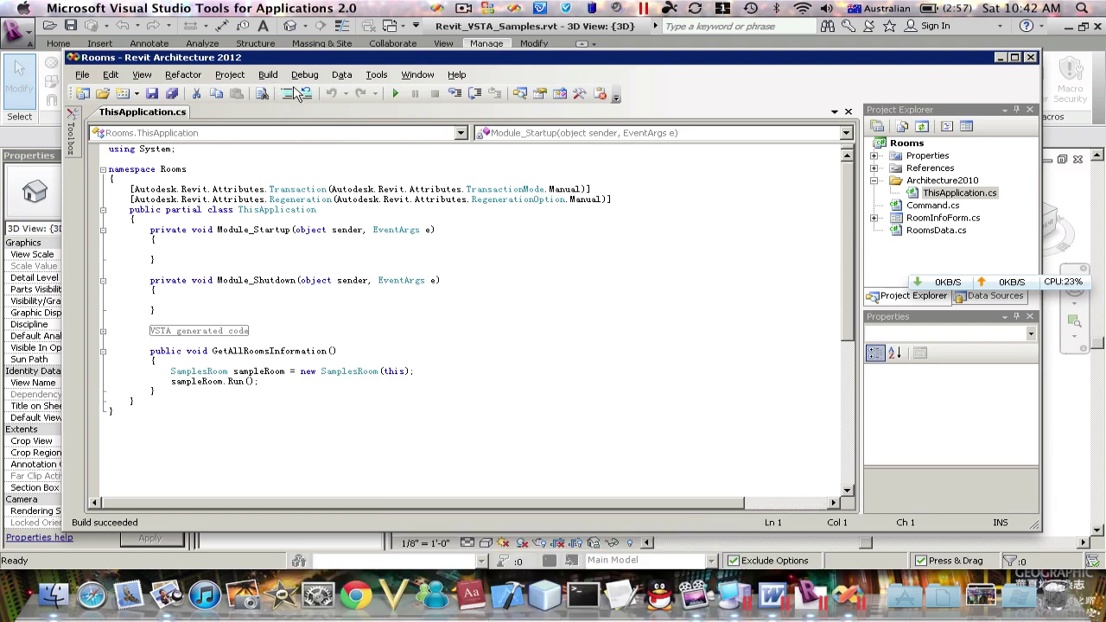
pyautogui.hotkey('alt', 'F4')
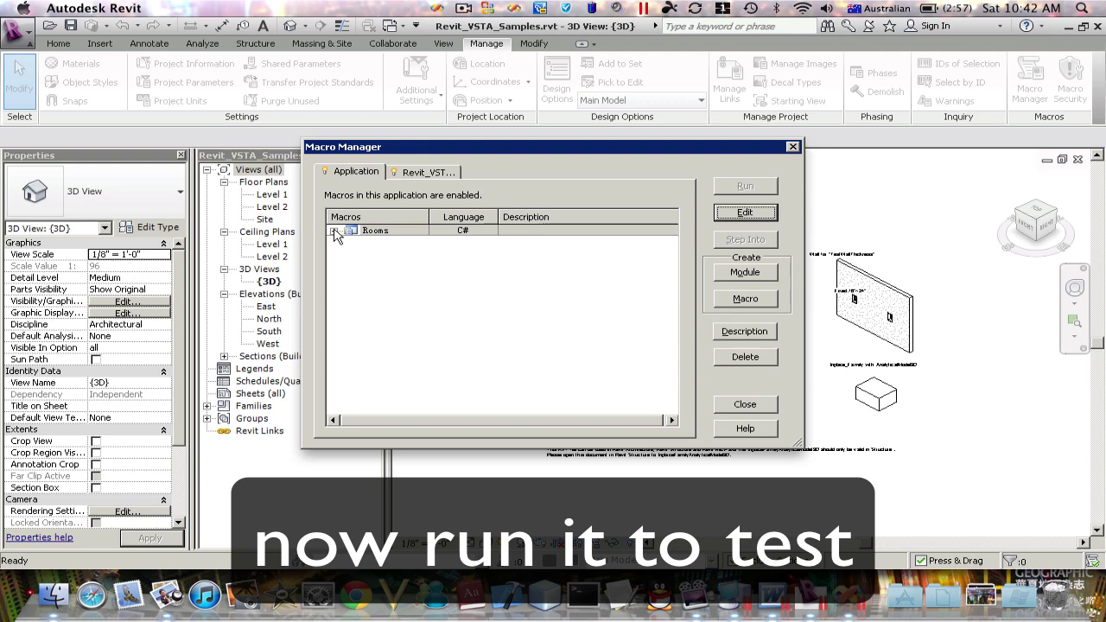
# Step: Run the Rooms GetAllRoomsInformation macro, confirm two rooms totalling 200.88 SF, then dismiss the results
pyautogui.click(334, 231)
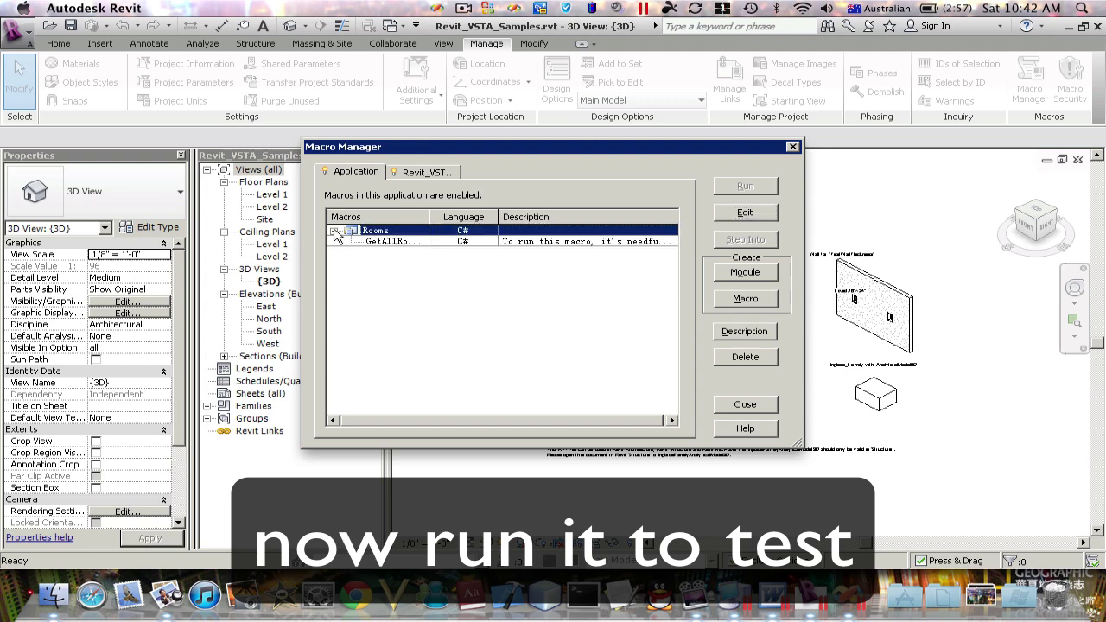
pyautogui.click(368, 243)
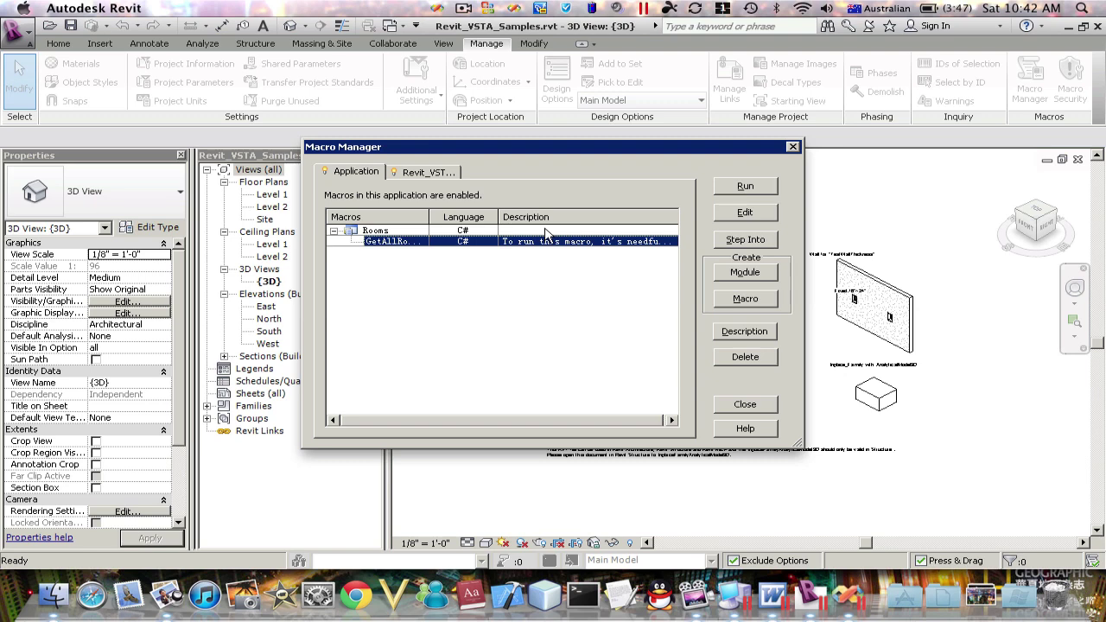
pyautogui.click(758, 193)
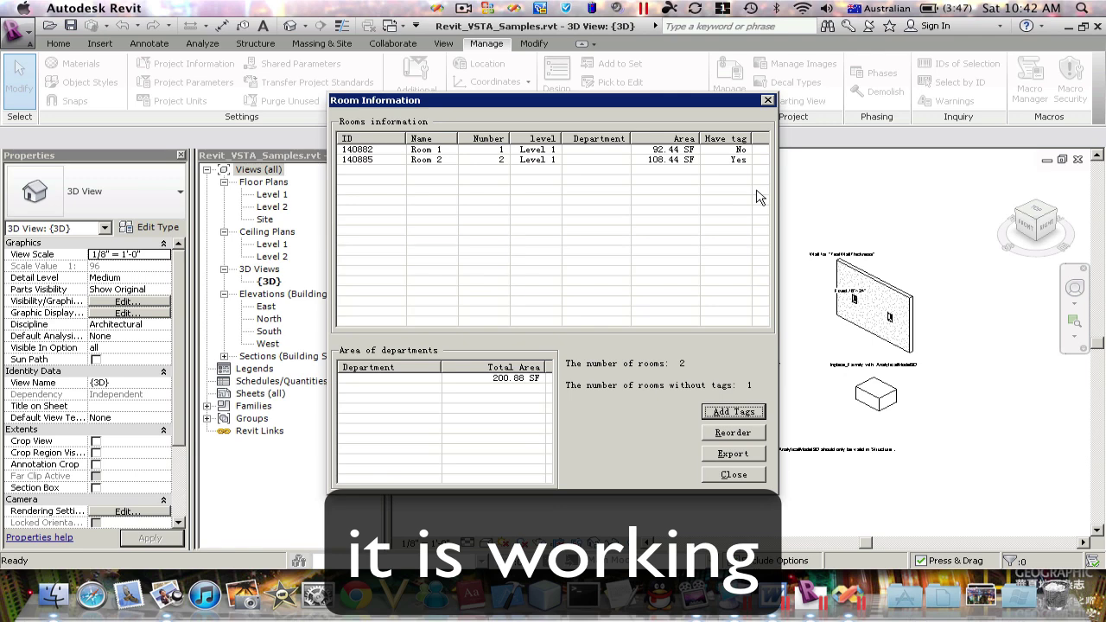
pyautogui.click(733, 475)
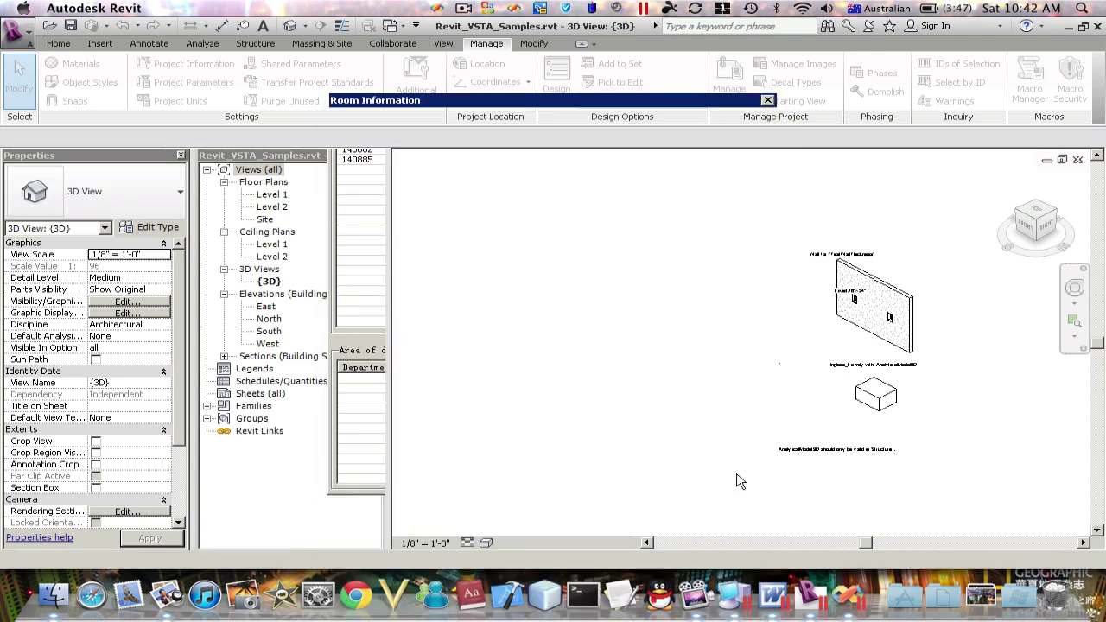